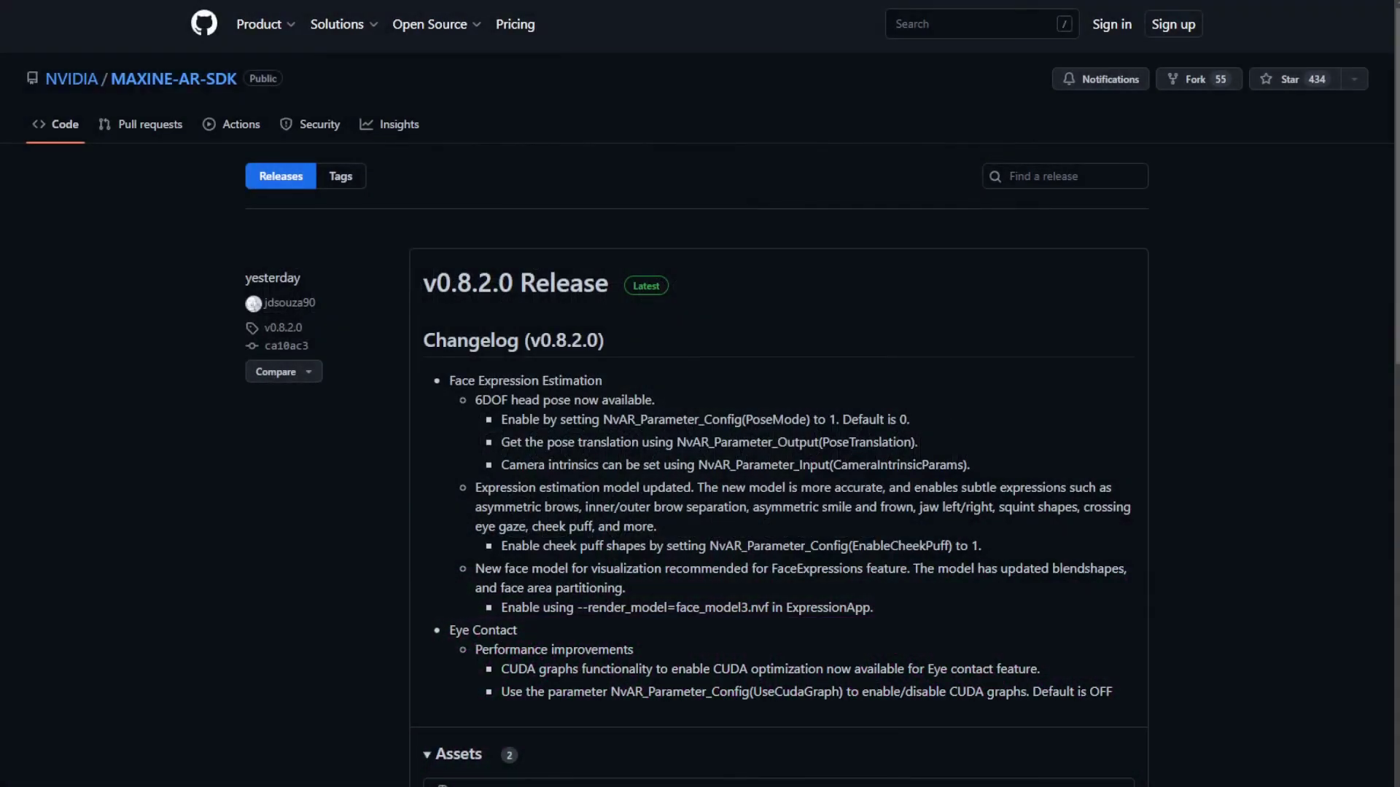
Step: Scroll the MAXINE-AR-SDK Releases page down to the v0.8.2.0 Assets source code downloads
{"action": "scroll", "coordinate": [699, 393], "scroll_direction": "down", "scroll_amount": 6}
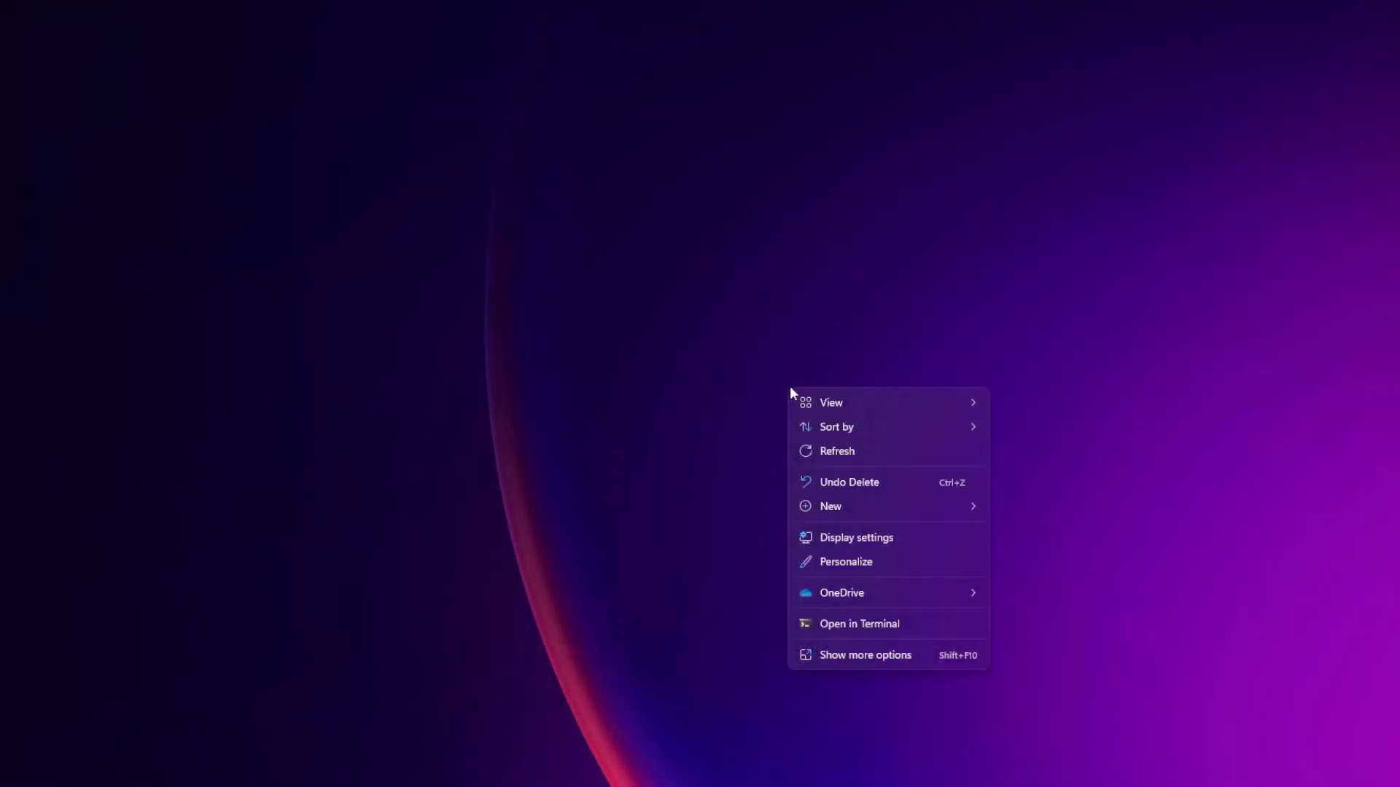
Step: Extract MAXINE-AR-SDK-0.8.2.0.zip from Downloads into the Desktop\Gaze folder
{"action": "mouse_move", "coordinate": [937, 506]}
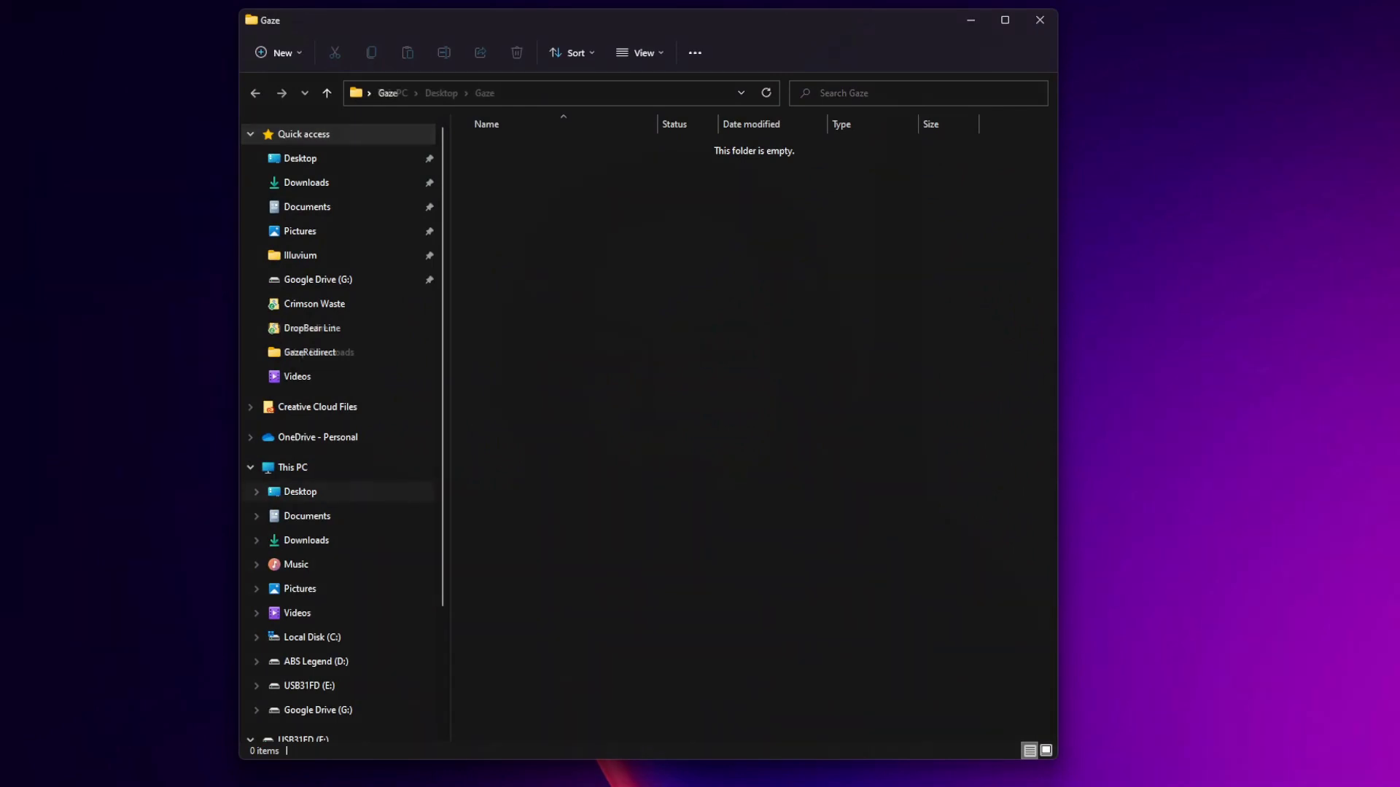
{"action": "left_click", "coordinate": [343, 184]}
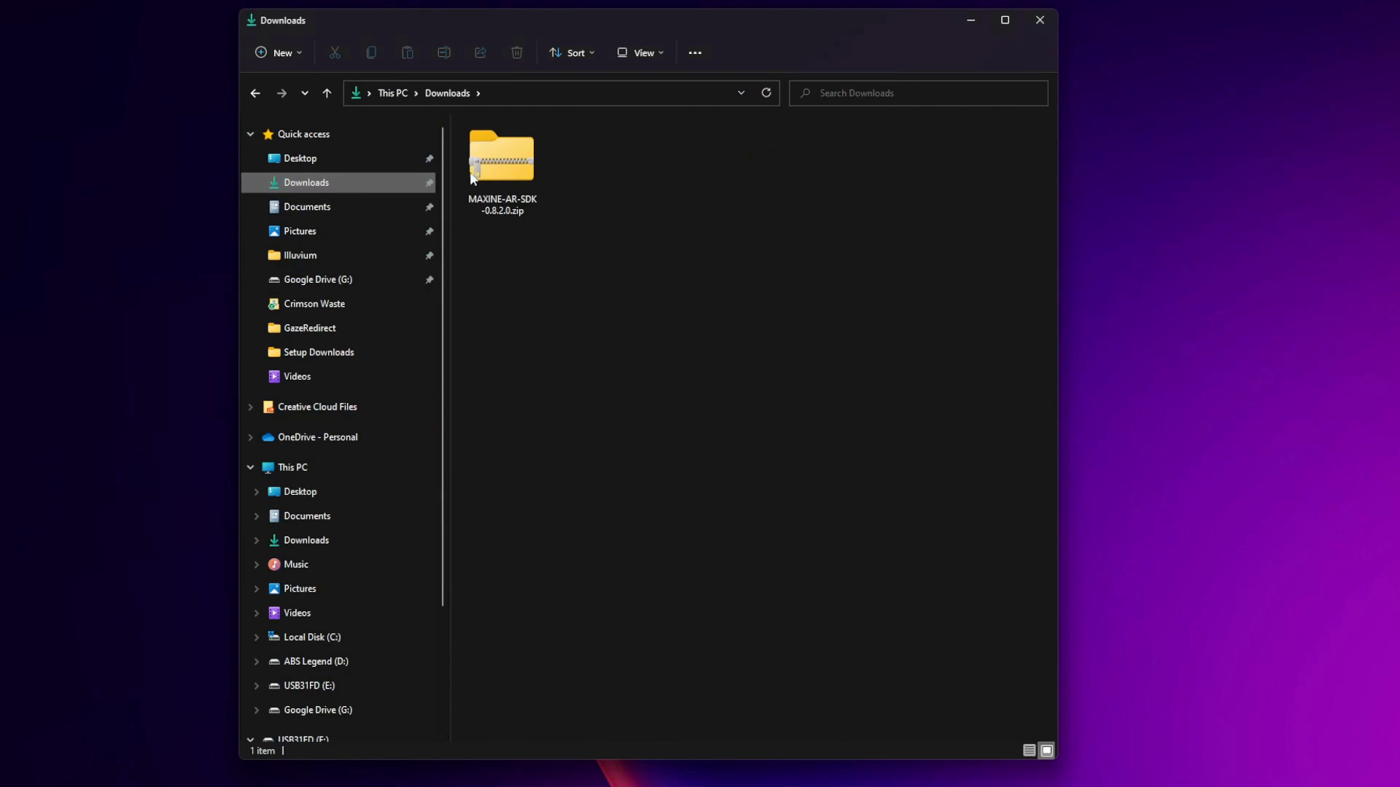
{"action": "right_click", "coordinate": [510, 157]}
{"action": "left_click", "coordinate": [585, 284]}
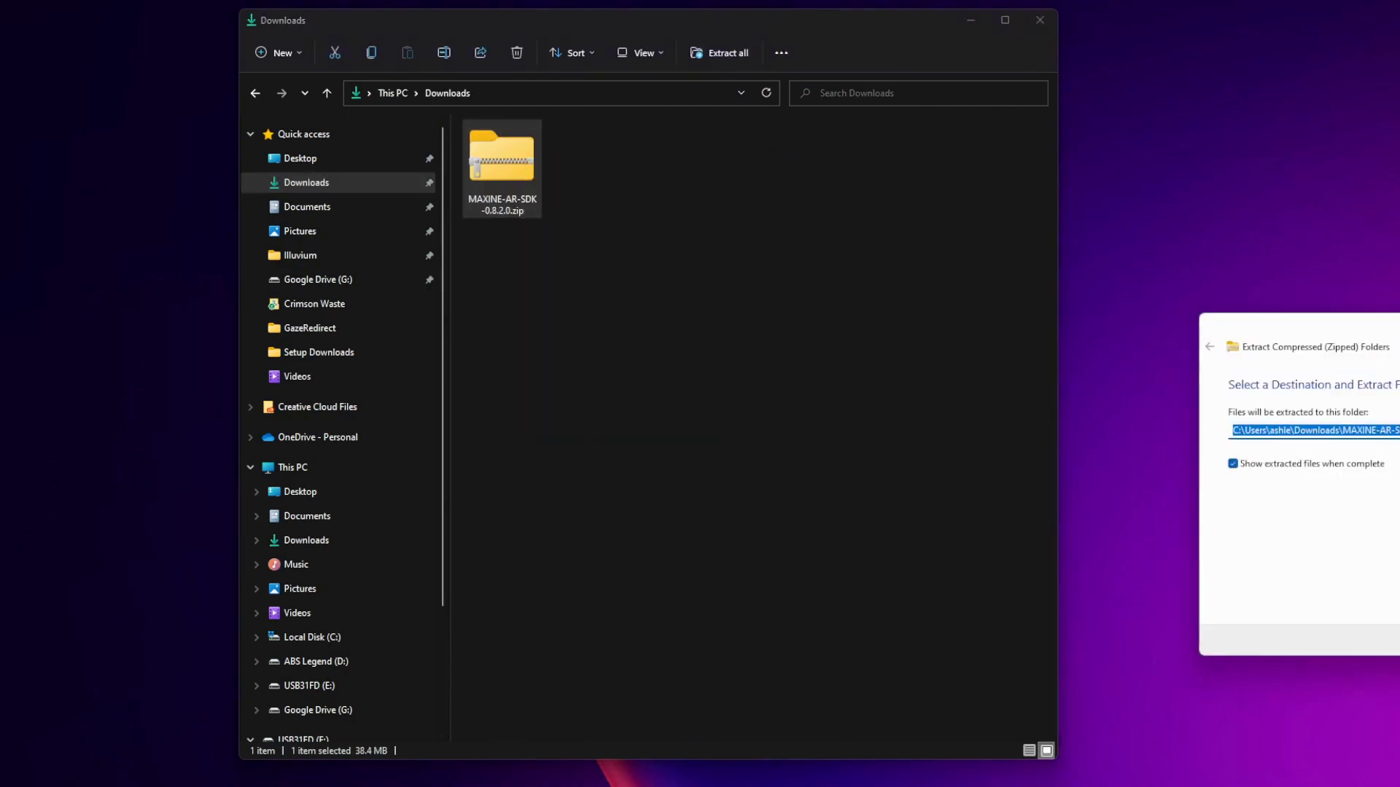
{"action": "left_click", "coordinate": [1040, 369]}
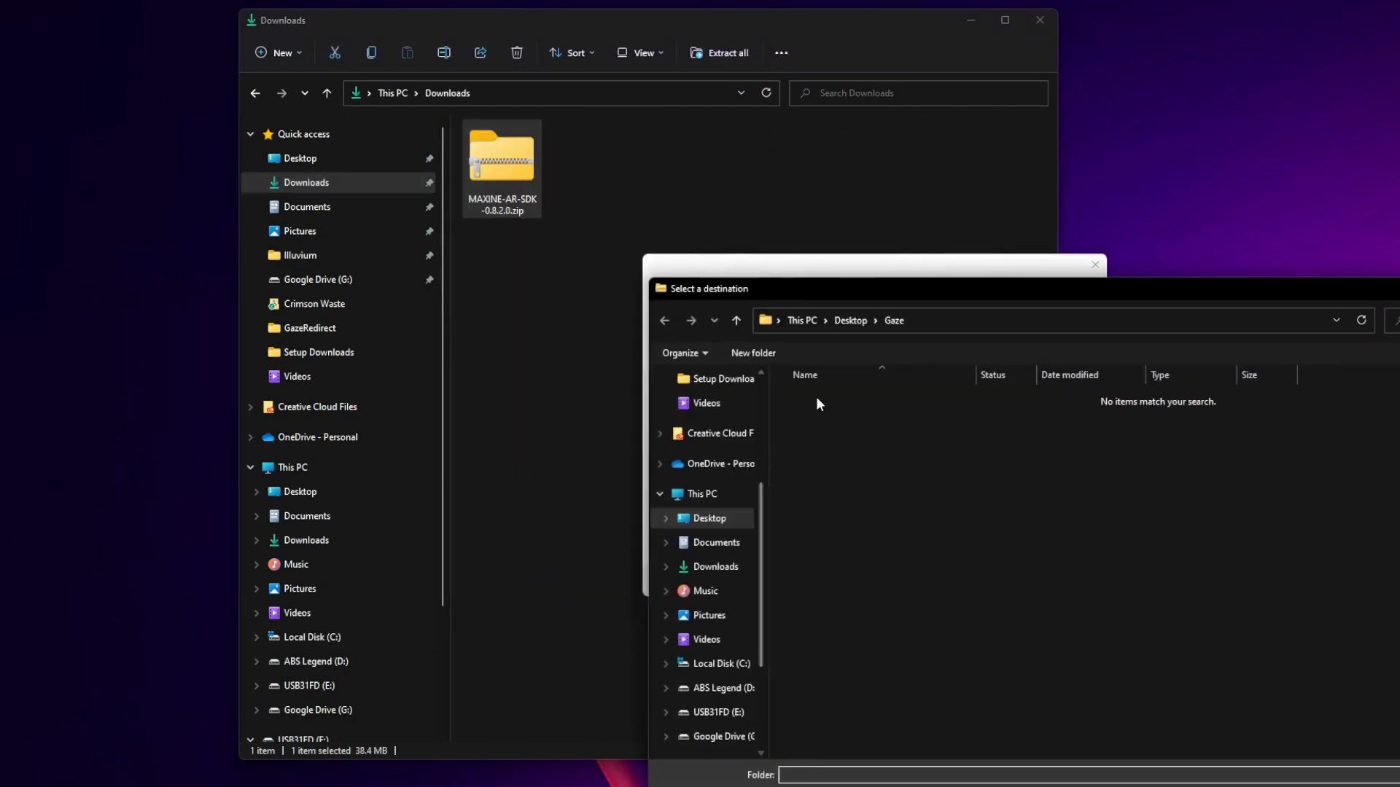
{"action": "key", "text": "Return"}
{"action": "key", "text": "Return"}
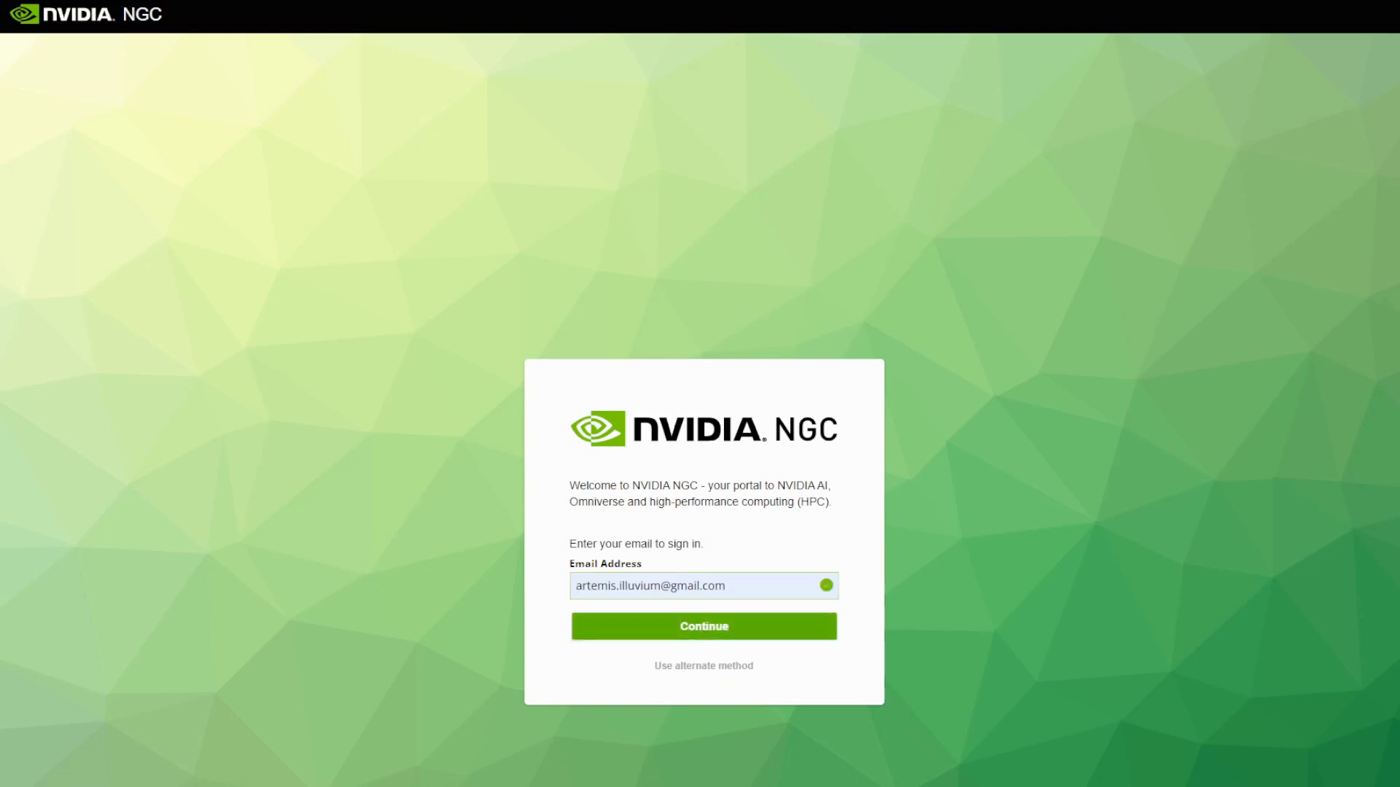
Step: Continue sign-in, then enter the last name, location United States and job role Artist / Designer
{"action": "key", "text": "Return"}
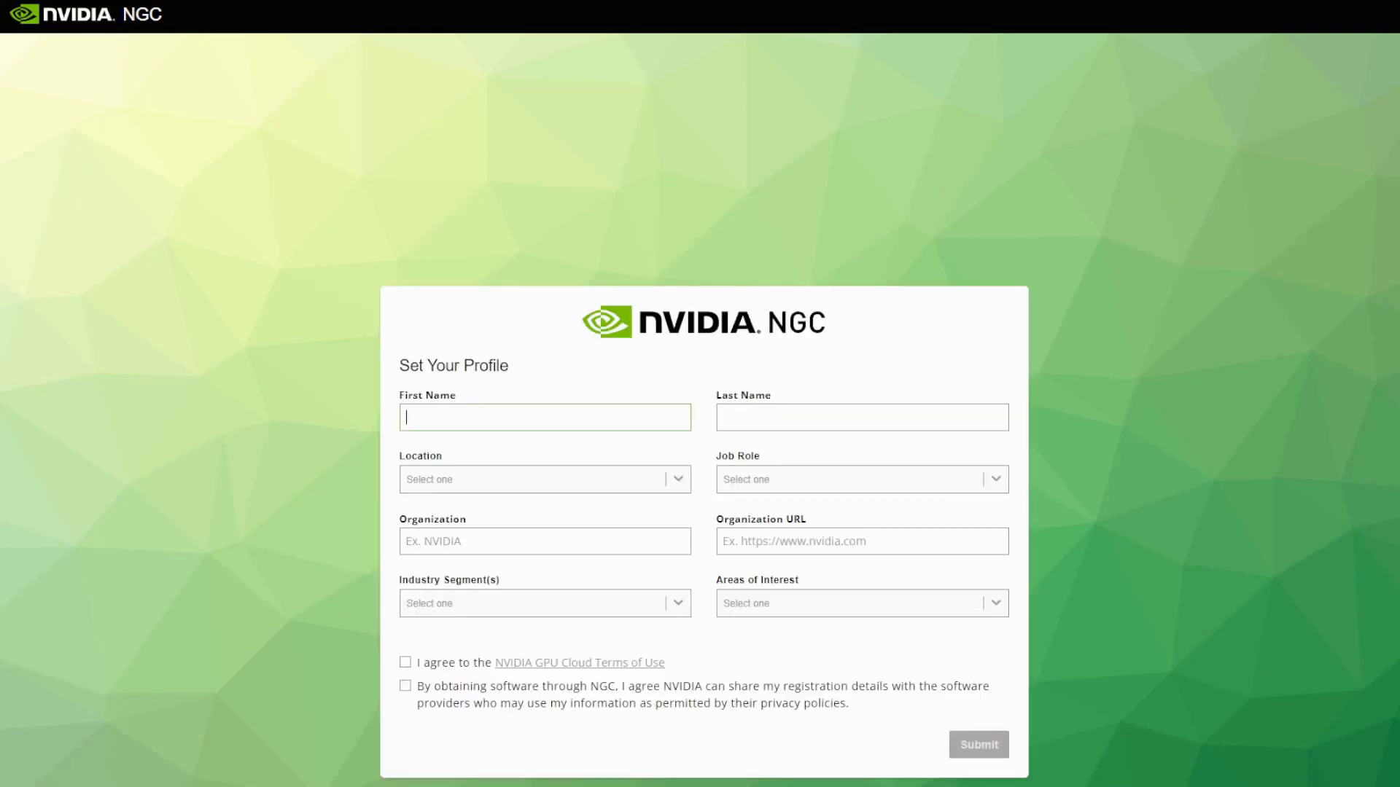
{"action": "type", "text": "lluviu"}
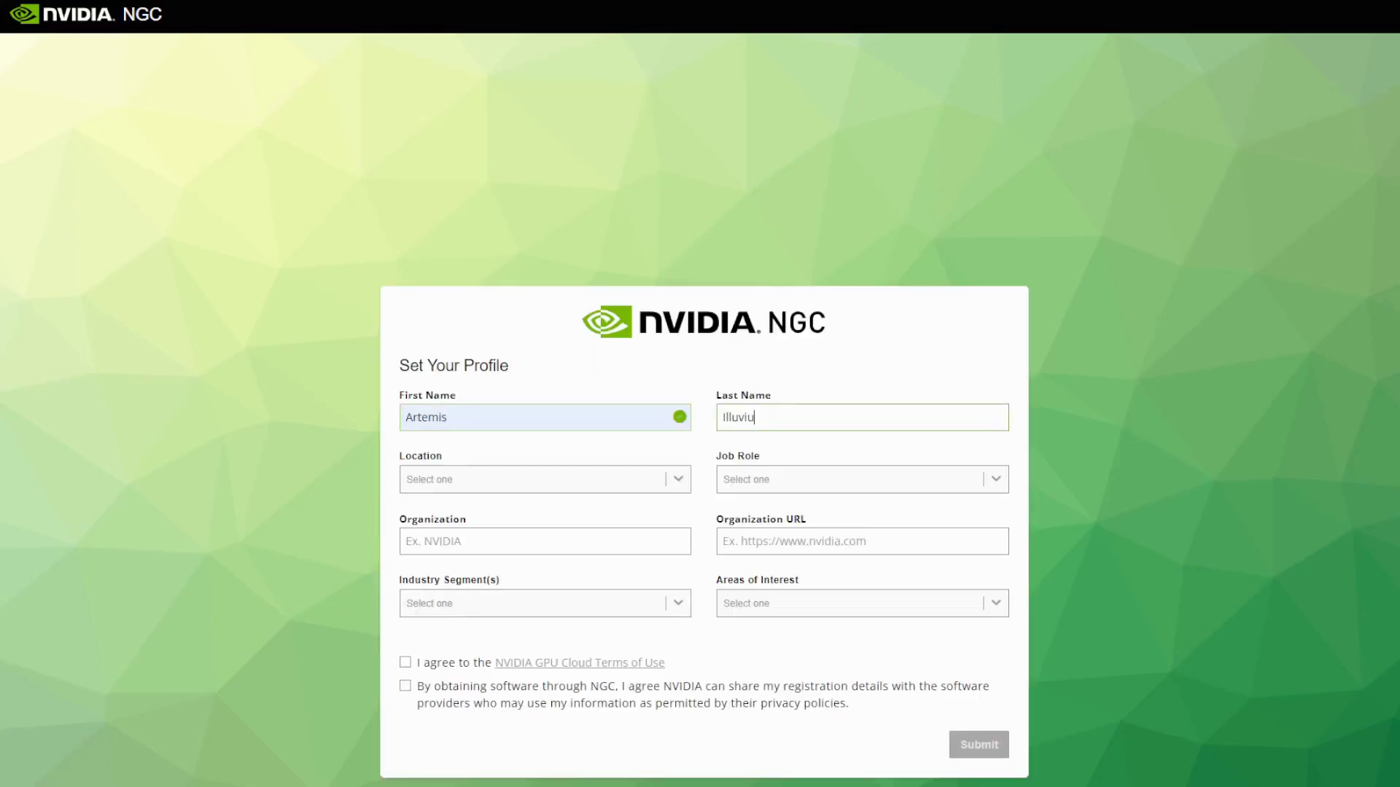
{"action": "type", "text": "m"}
{"action": "key", "text": "Tab"}
{"action": "type", "text": "un"}
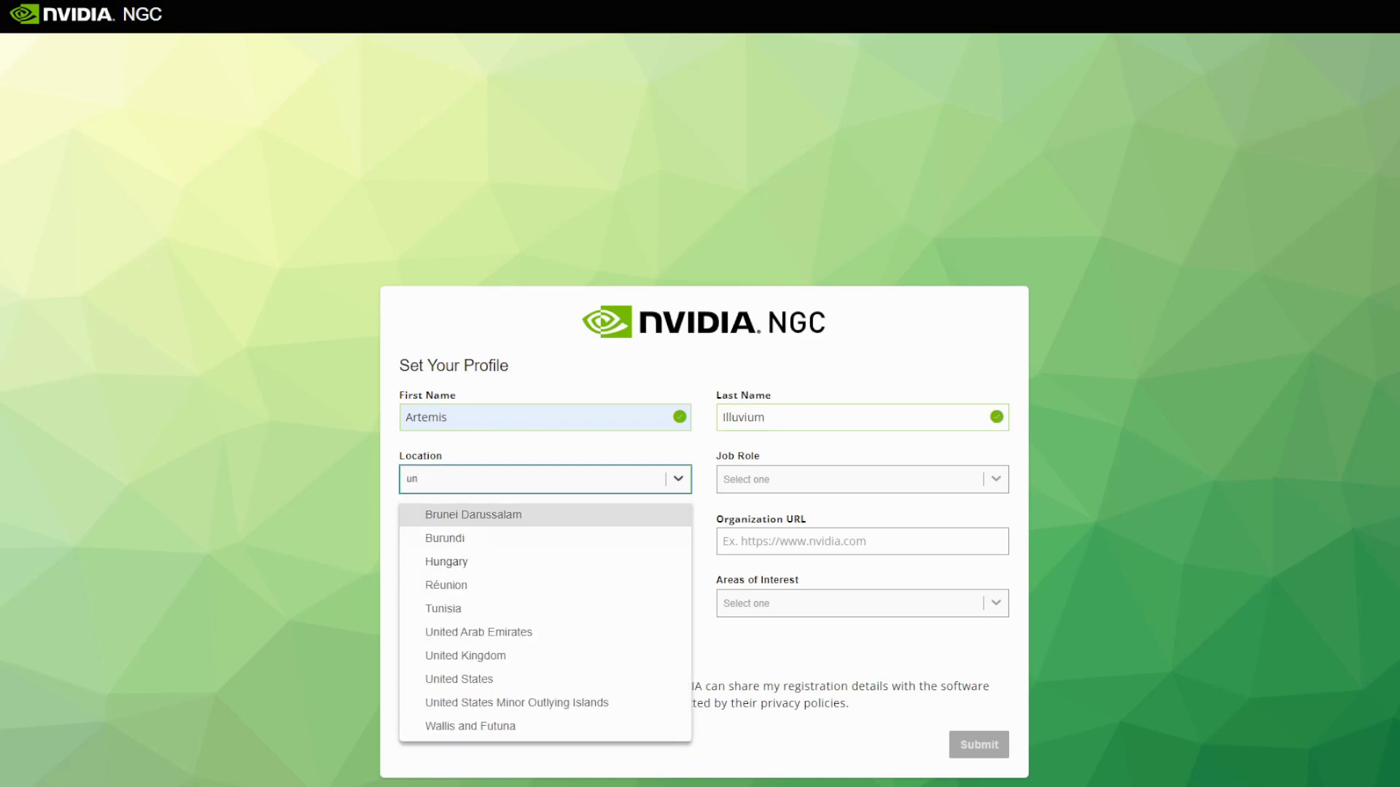
{"action": "key", "text": "Down"}
{"action": "key", "text": "Down"}
{"action": "key", "text": "Down"}
{"action": "key", "text": "Down"}
{"action": "key", "text": "Down"}
{"action": "key", "text": "Down"}
{"action": "key", "text": "Down"}
{"action": "key", "text": "Return"}
{"action": "key", "text": "Tab"}
{"action": "key", "text": "Return"}
Step: Fill in organization and URL, choose Game Development and AR / VR, accept the terms, submit
{"action": "key", "text": "Tab"}
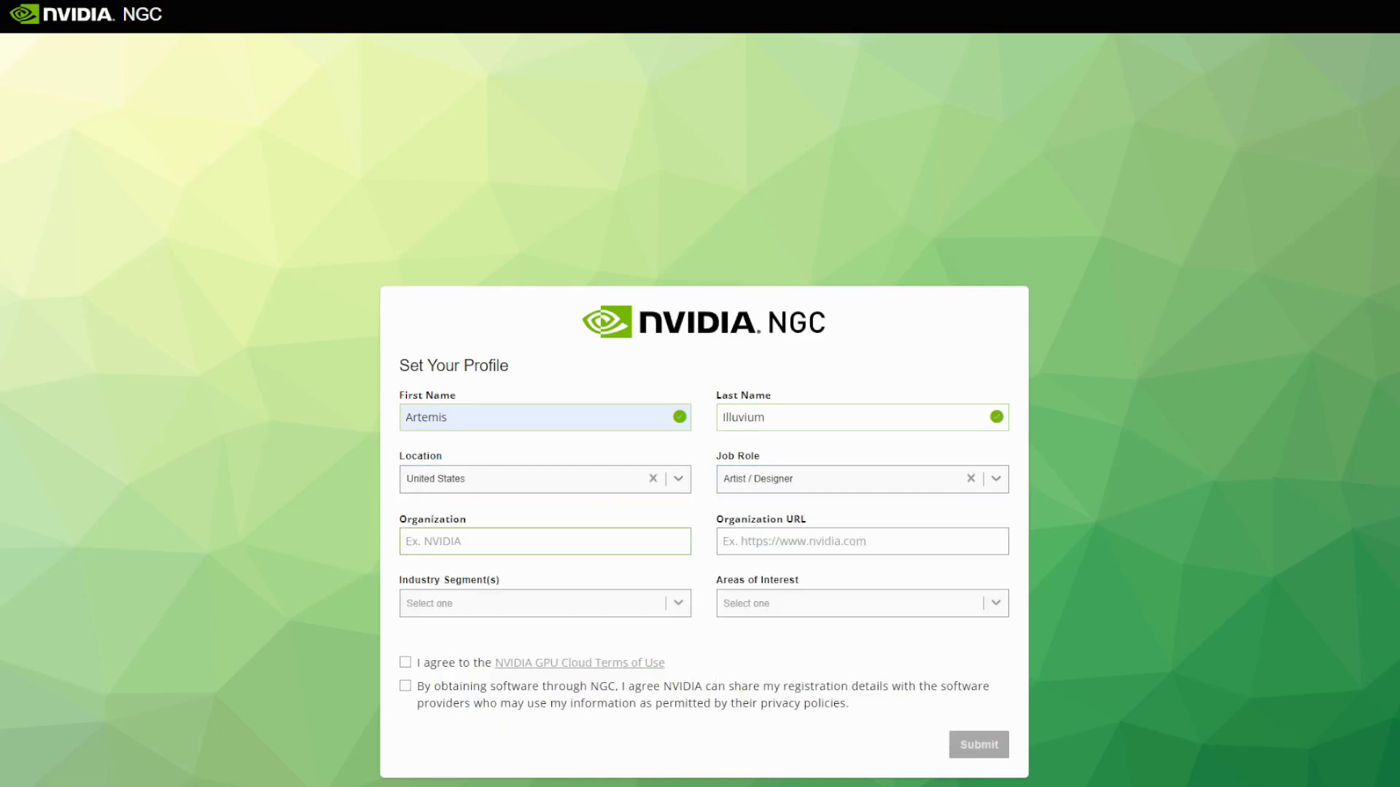
{"action": "type", "text": "Illuvium"}
{"action": "key", "text": "Tab"}
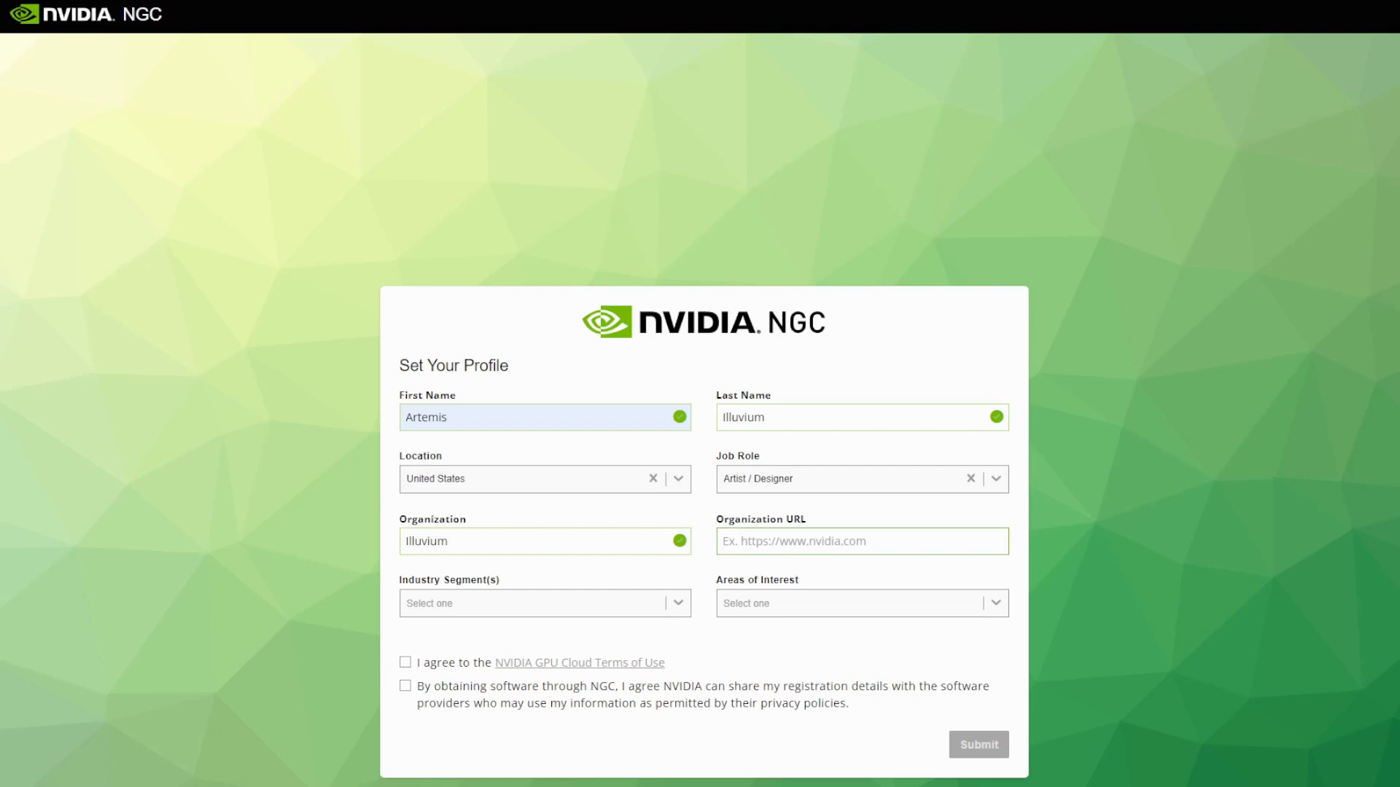
{"action": "type", "text": "https://illuvium.io/"}
{"action": "key", "text": "Tab"}
{"action": "key", "text": "Down"}
{"action": "key", "text": "Down"}
{"action": "key", "text": "Down"}
{"action": "key", "text": "Down"}
{"action": "key", "text": "Down"}
{"action": "key", "text": "Down"}
{"action": "key", "text": "Down"}
{"action": "key", "text": "Down"}
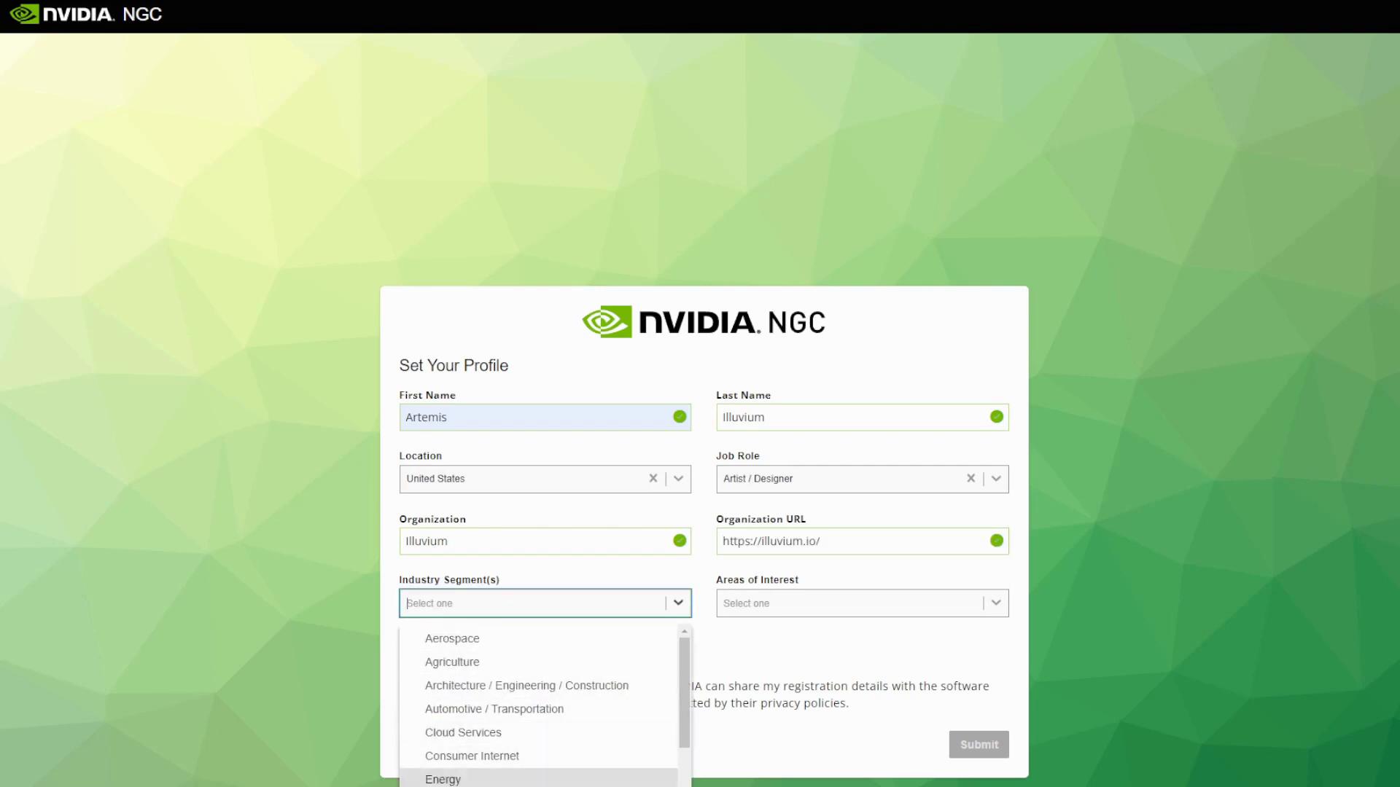
{"action": "key", "text": "Return"}
{"action": "key", "text": "Tab"}
{"action": "key", "text": "Return"}
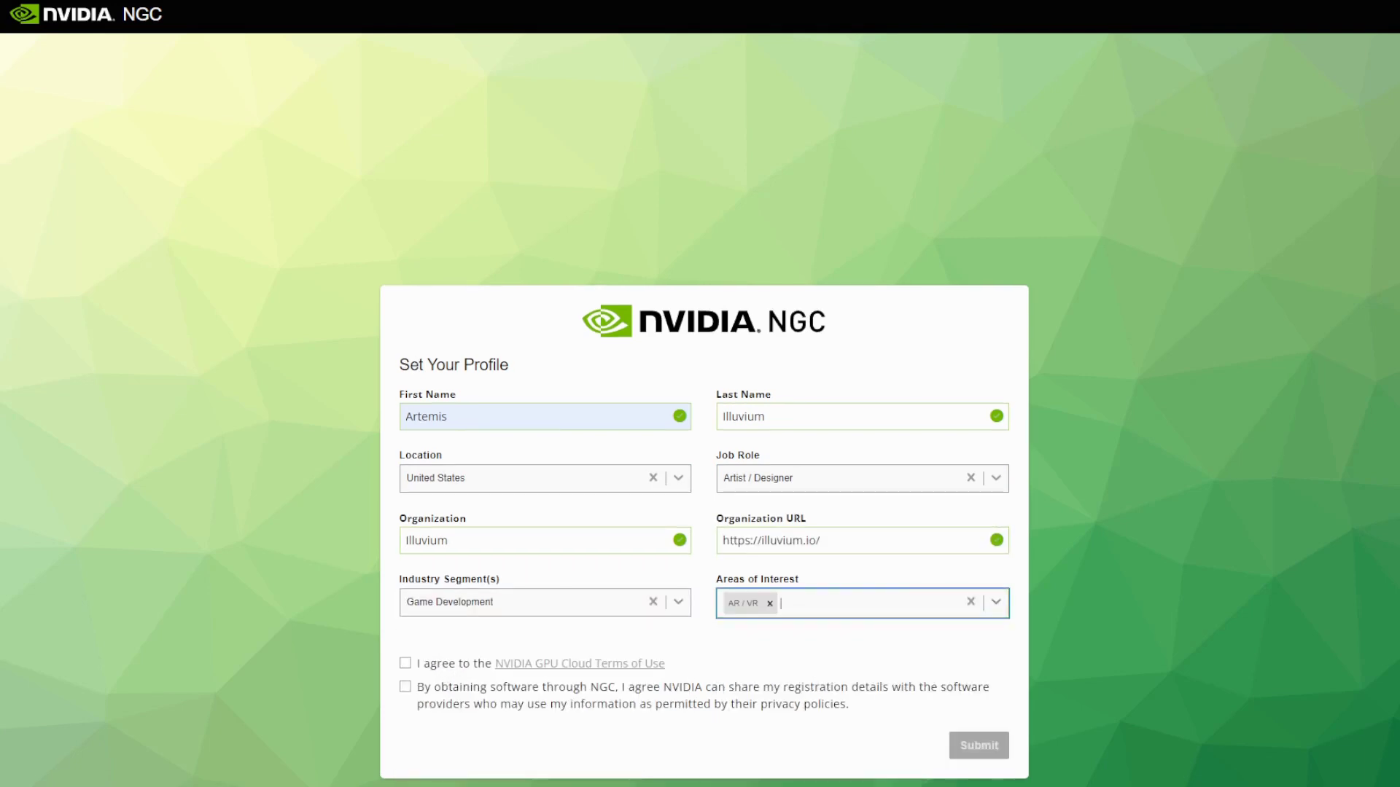
{"action": "key", "text": "Tab"}
{"action": "key", "text": "space"}
{"action": "key", "text": "Return"}
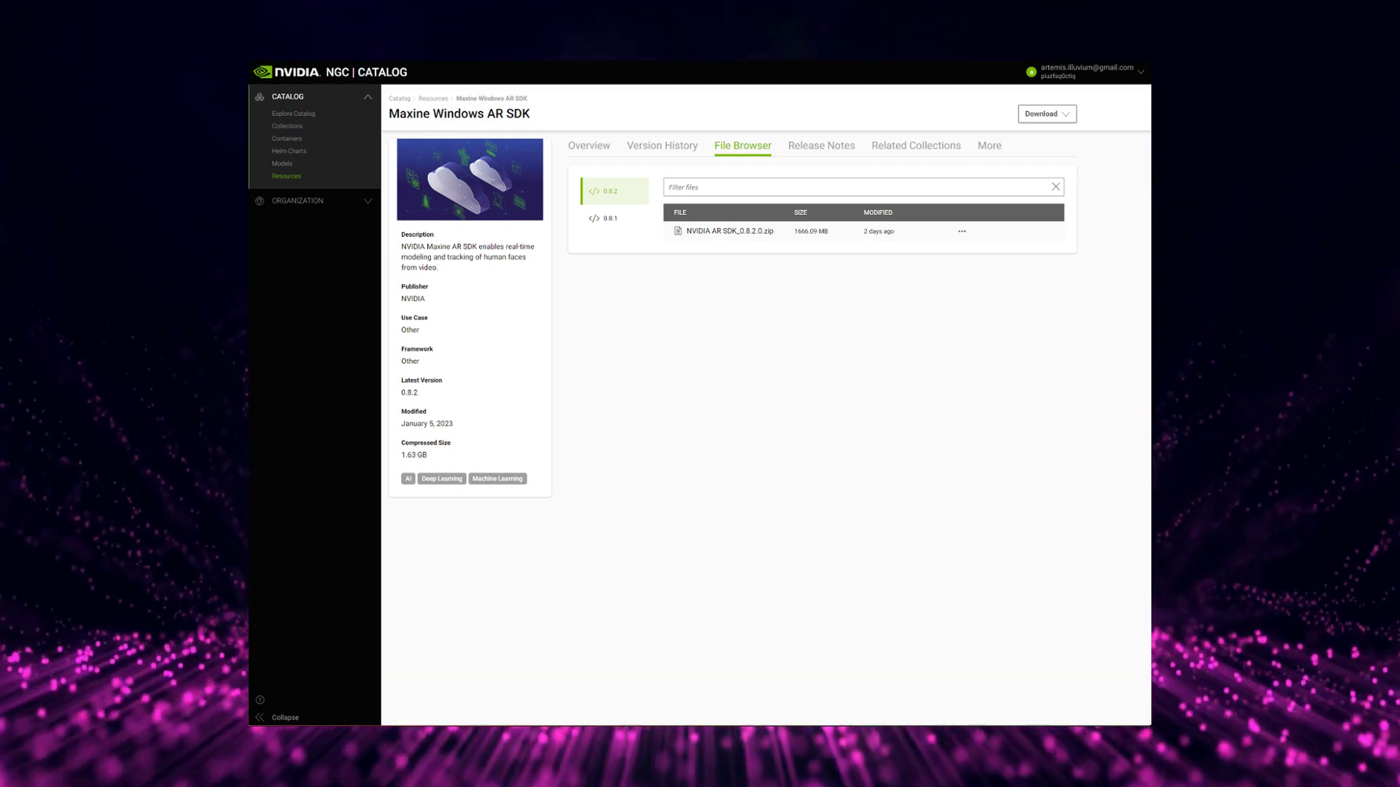
Step: Download NVIDIA AR SDK_0.8.2.0.zip (1666.09 MB) from the Maxine Windows AR SDK resource
{"action": "left_click", "coordinate": [736, 240]}
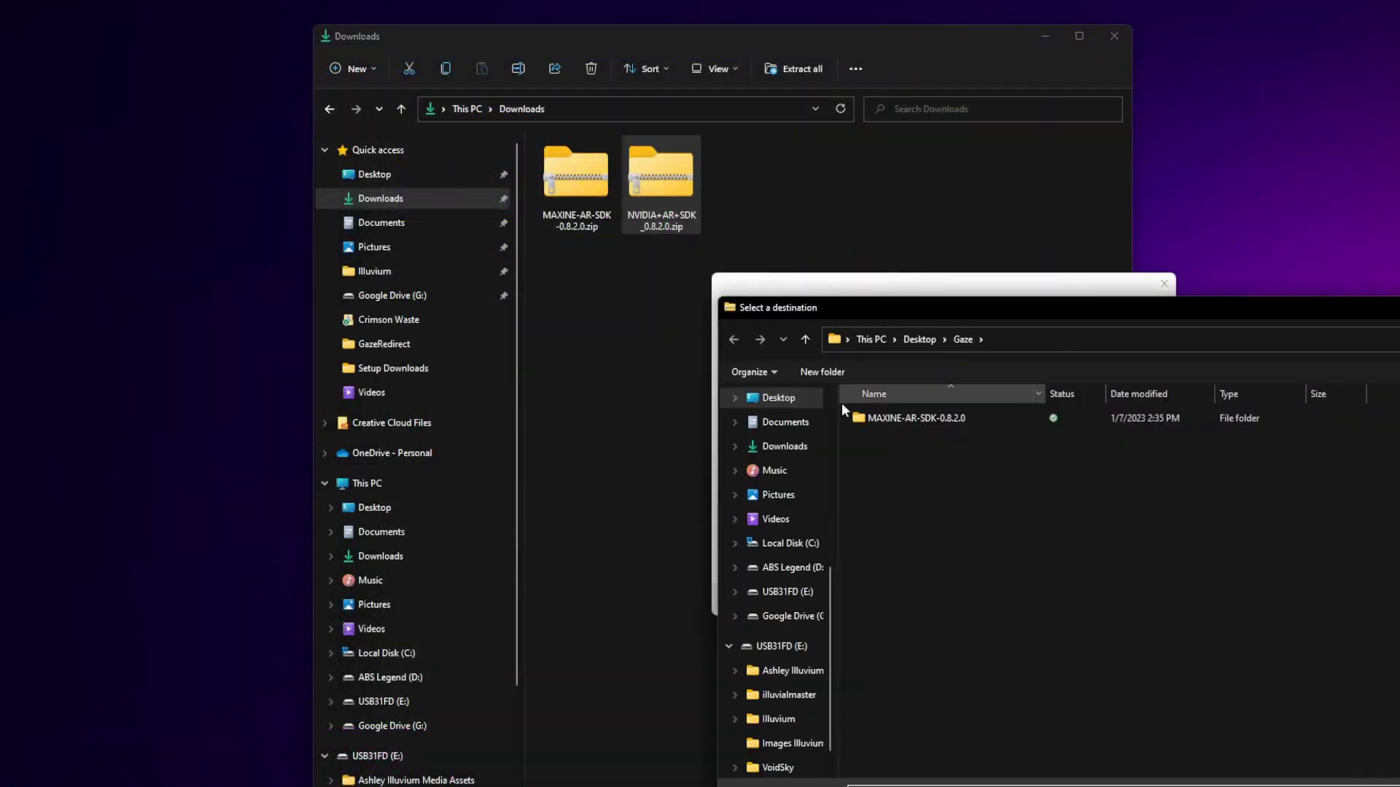
Step: Extract NVIDIA+AR+SDK_0.8.2.0.zip into Gaze and drag its bin folder into MAXINE-AR-SDK-0.8.2.0
{"action": "left_click", "coordinate": [1078, 599]}
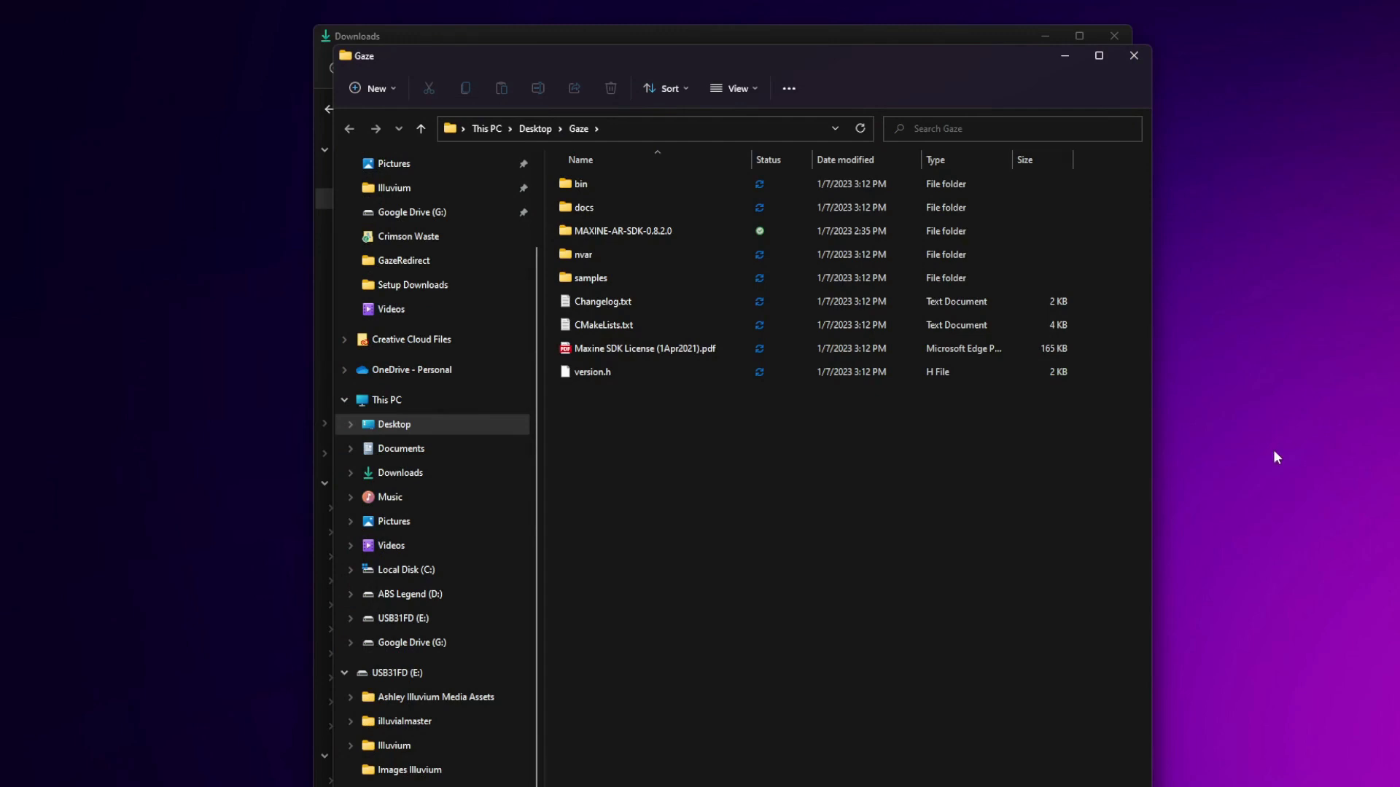
{"action": "left_click", "coordinate": [588, 185]}
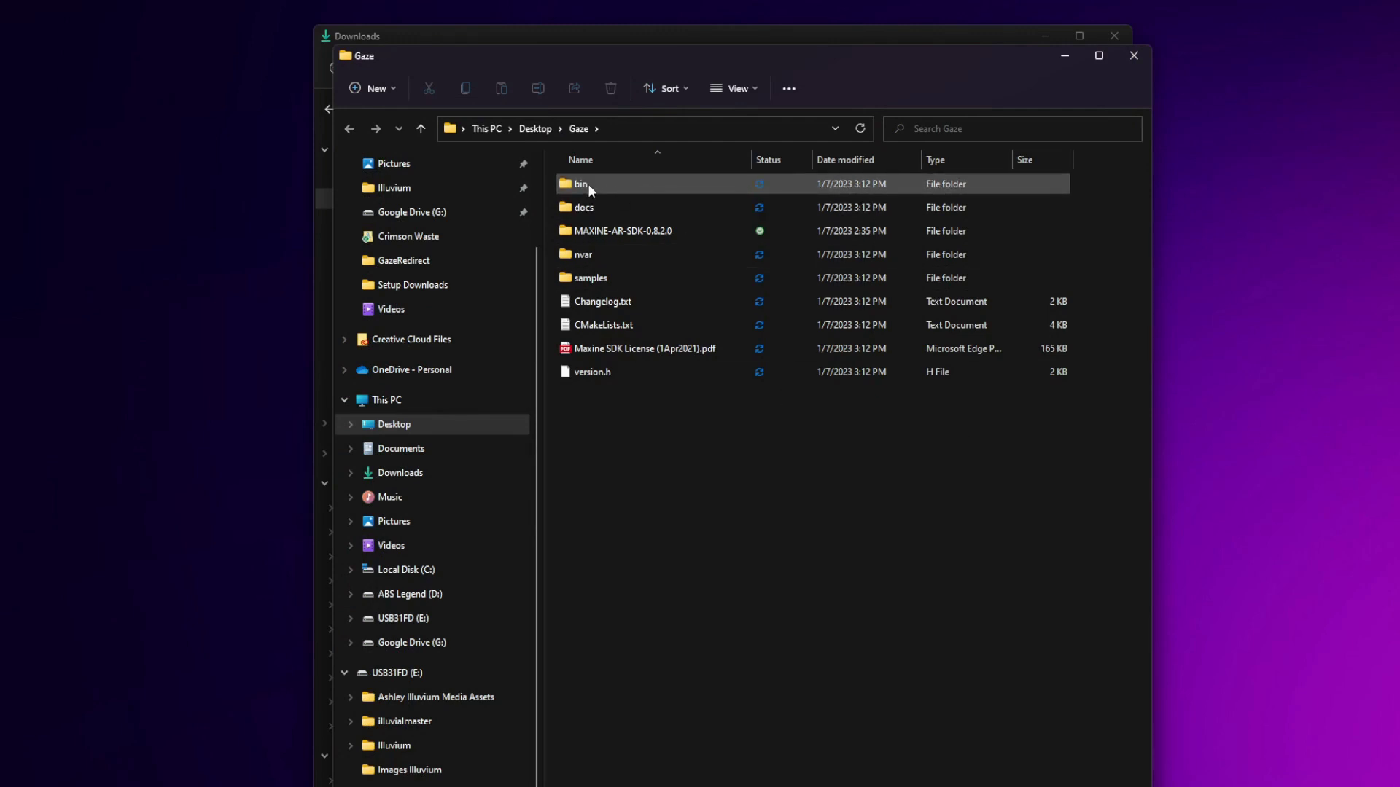
{"action": "left_click_drag", "start_coordinate": [597, 180], "coordinate": [631, 229]}
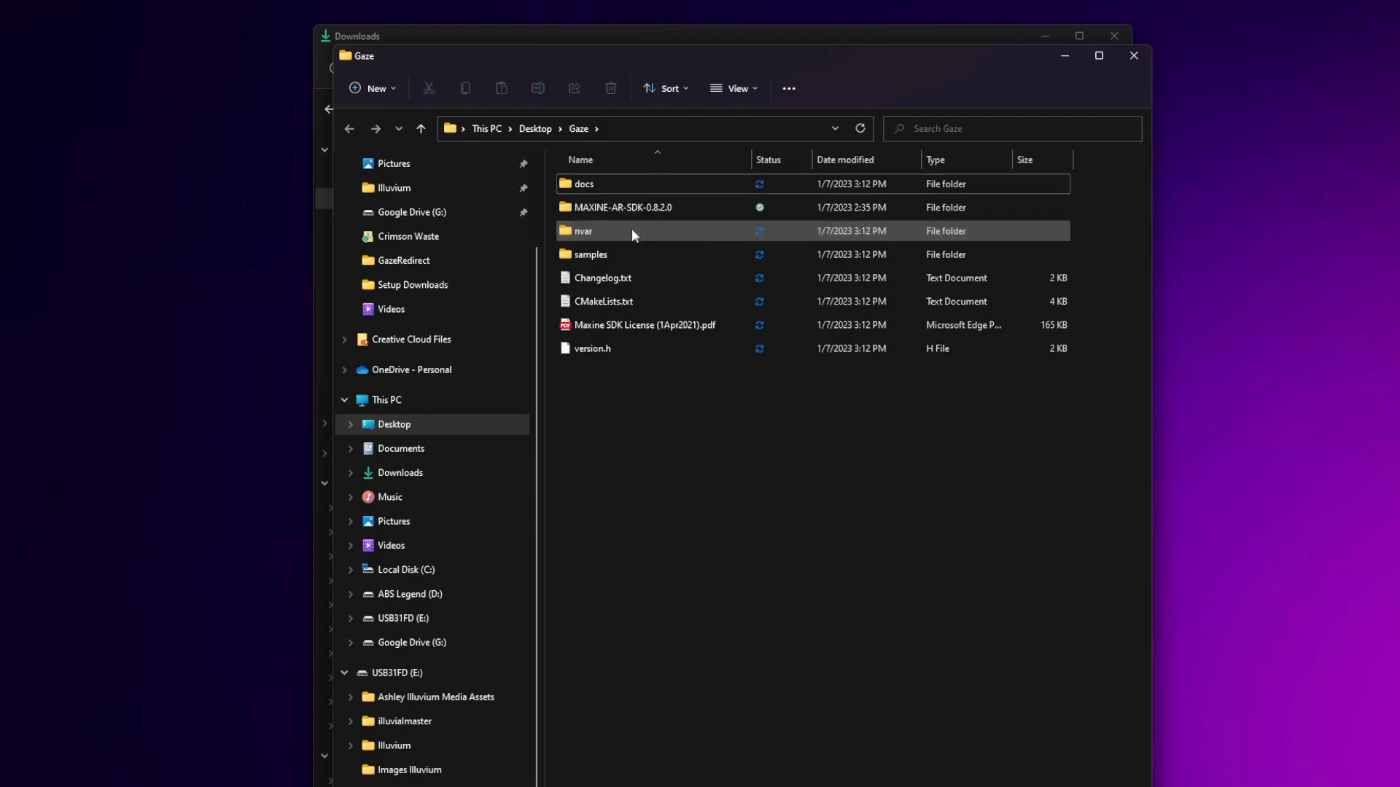
{"action": "double_click", "coordinate": [642, 208]}
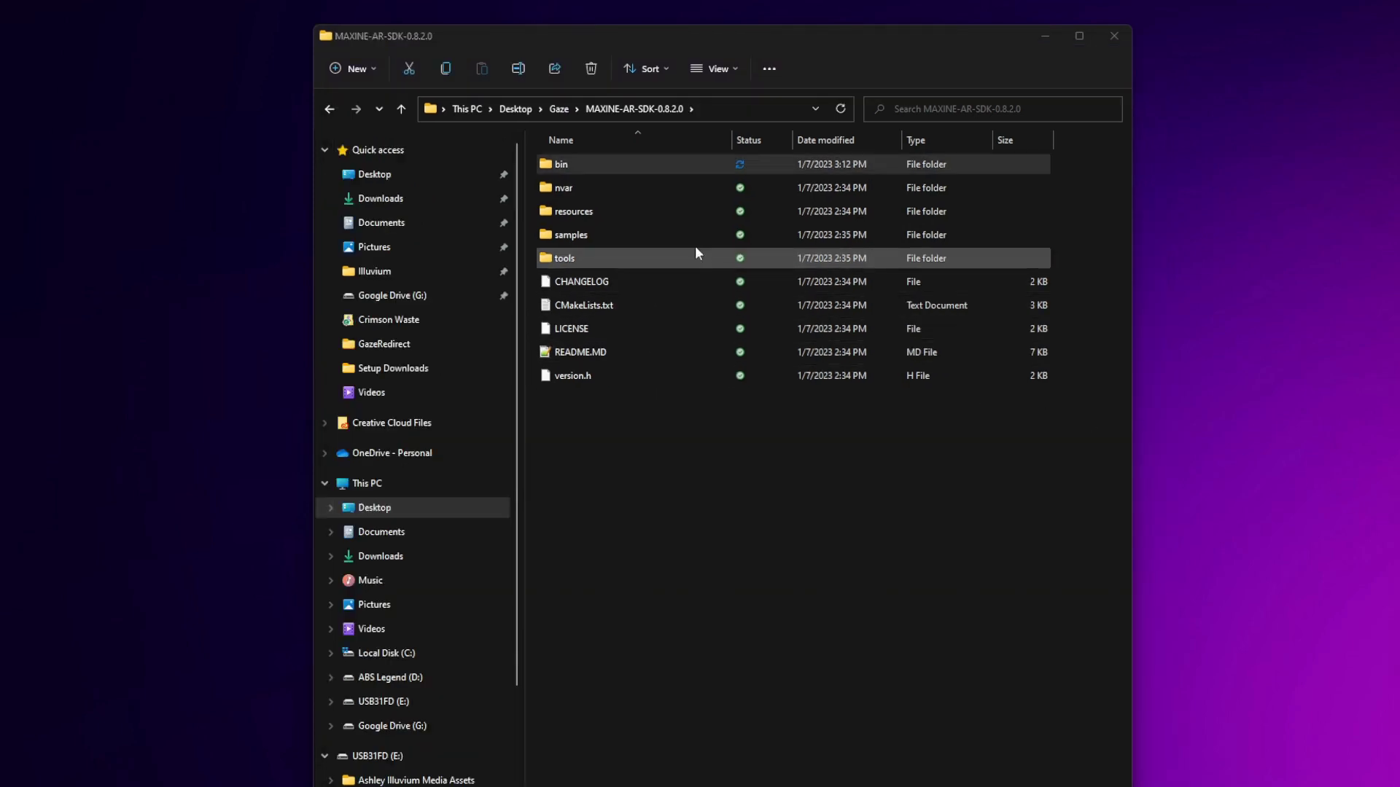
Step: Go into samples, then GazeRedirect, showing GazeRedirect.exe and run.bat
{"action": "double_click", "coordinate": [674, 233]}
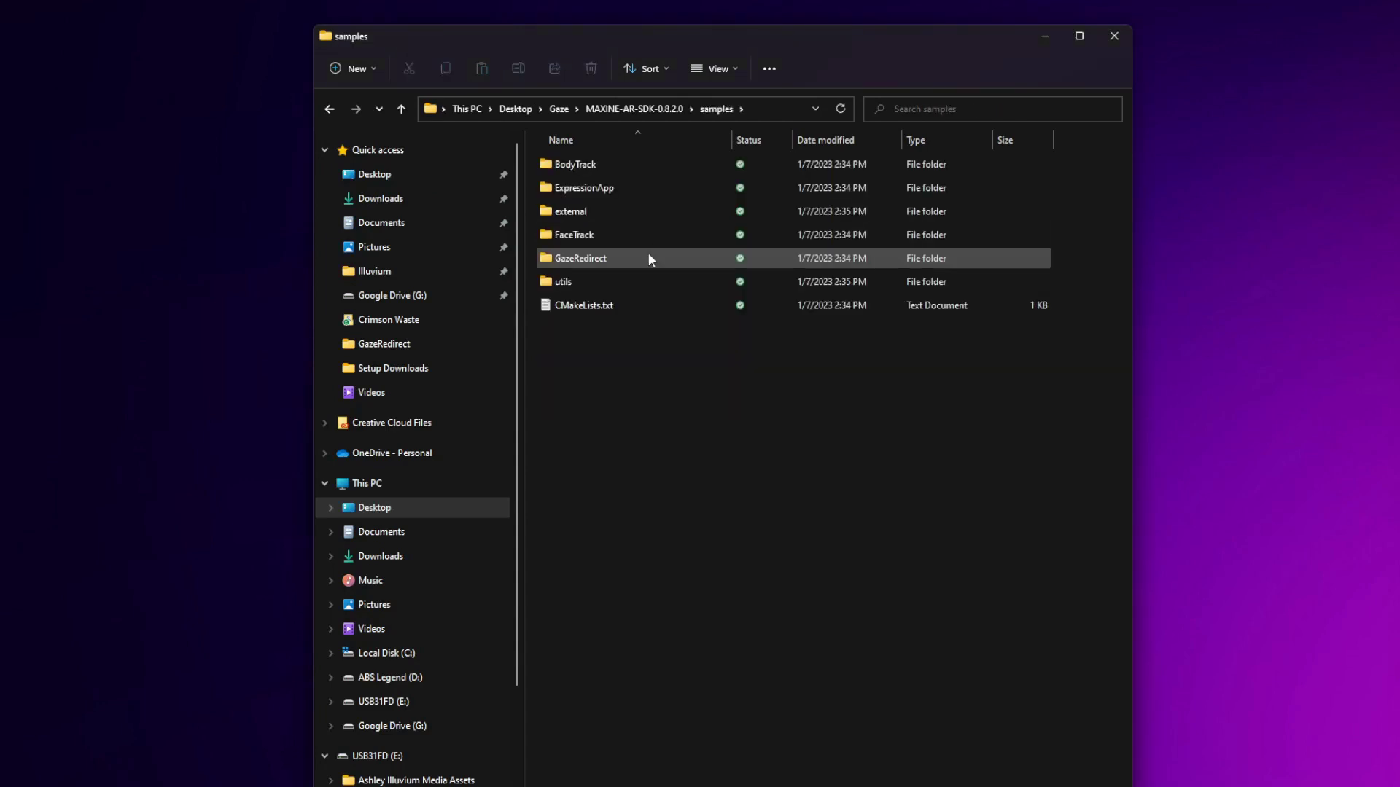
{"action": "double_click", "coordinate": [649, 258]}
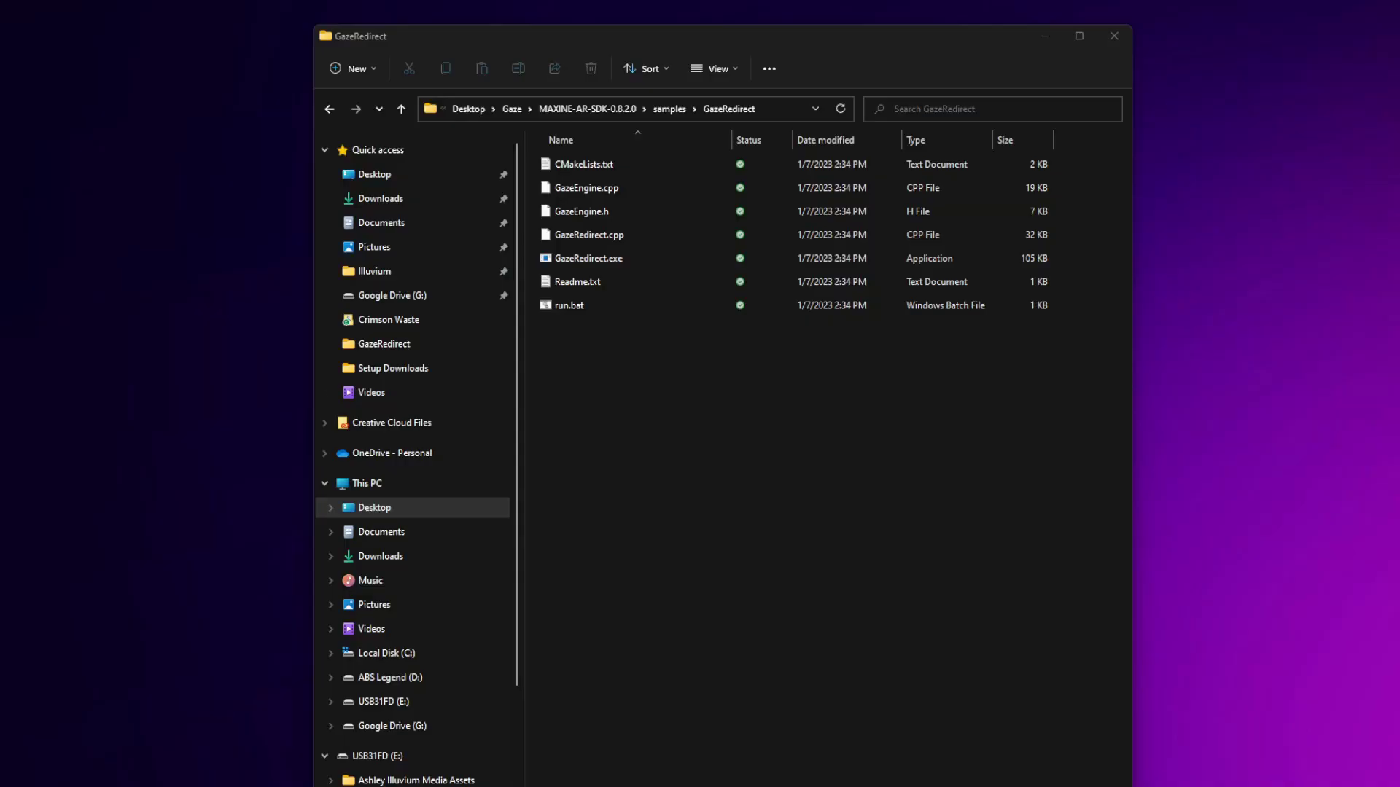
Step: Copy run.bat and paste a duplicate into the GazeRedirect folder
{"action": "left_click", "coordinate": [603, 310]}
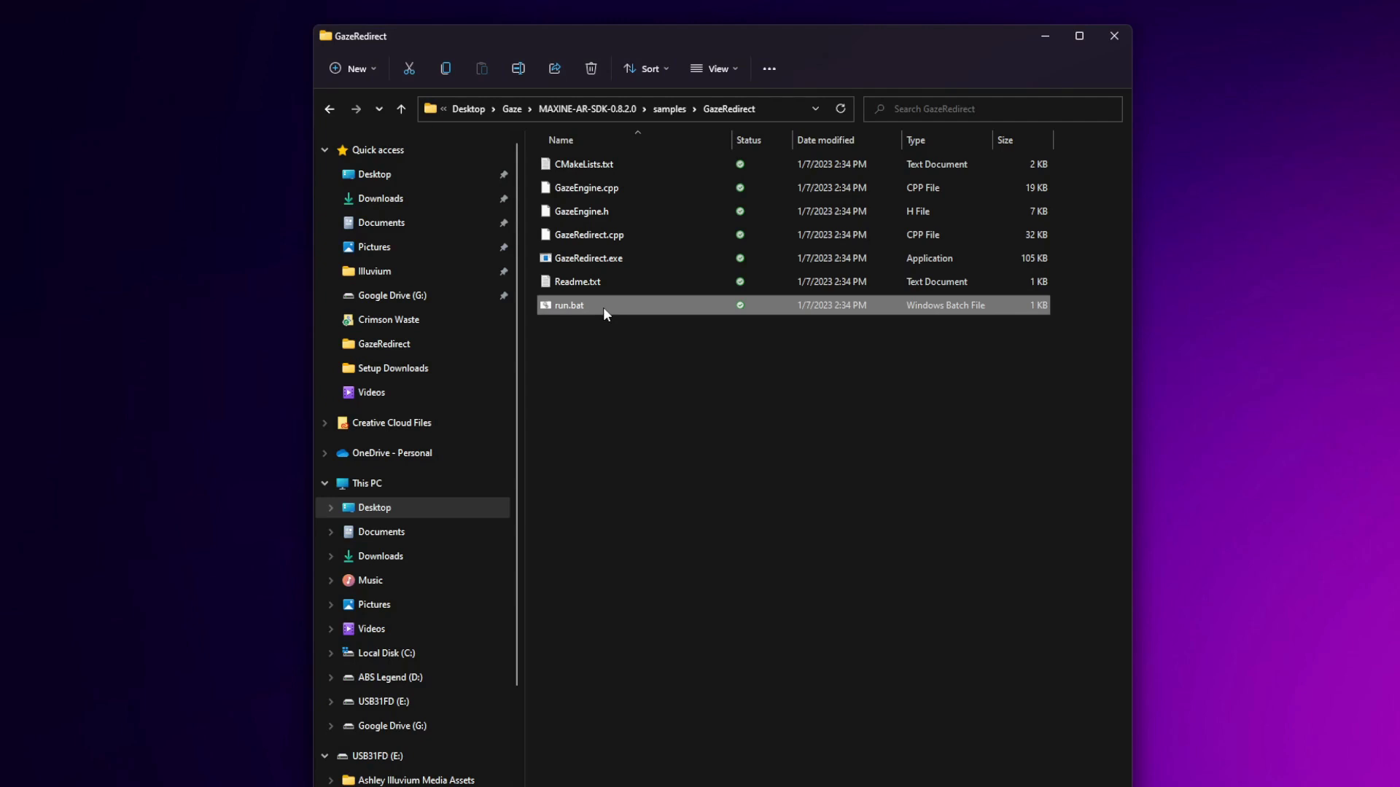
{"action": "right_click", "coordinate": [602, 307]}
{"action": "left_click", "coordinate": [652, 326]}
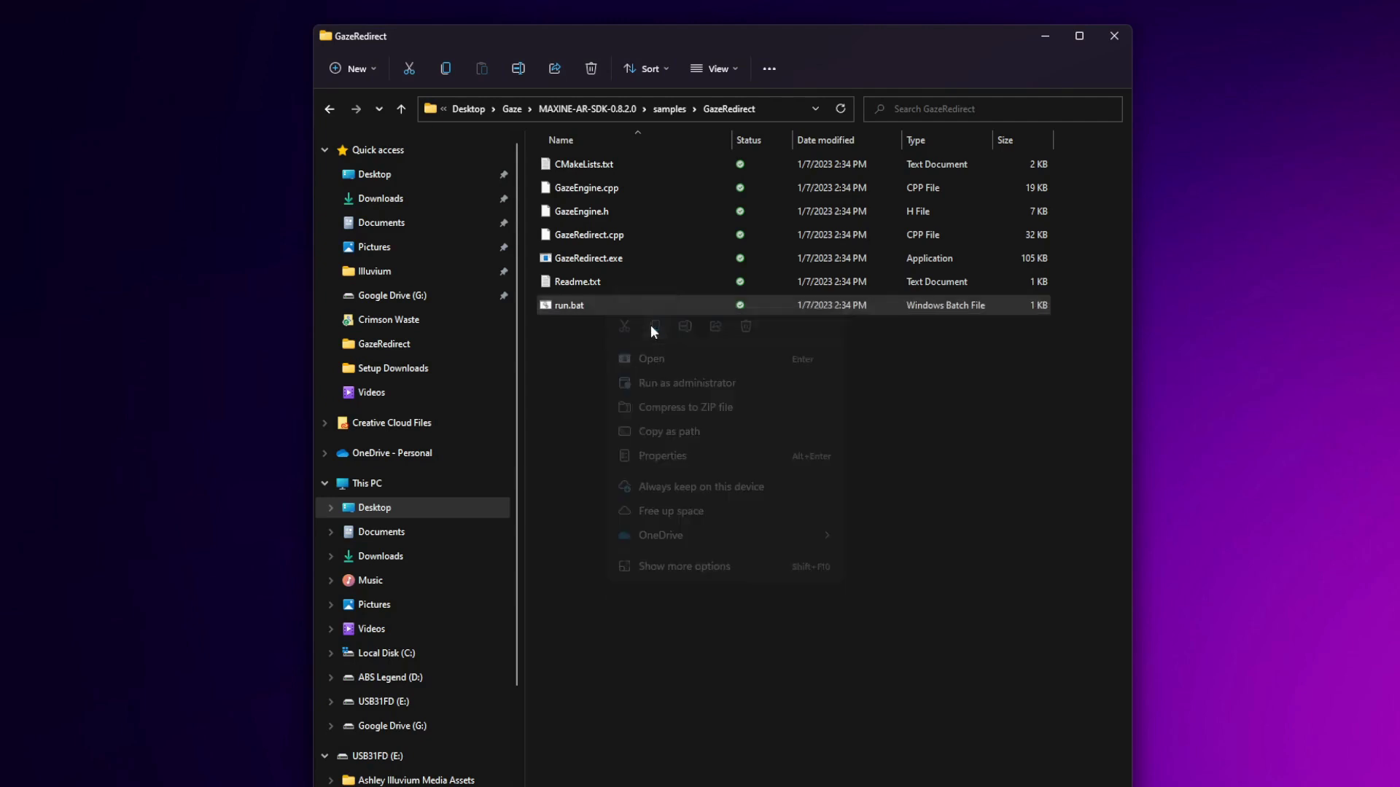
{"action": "right_click", "coordinate": [647, 343]}
{"action": "left_click", "coordinate": [660, 358]}
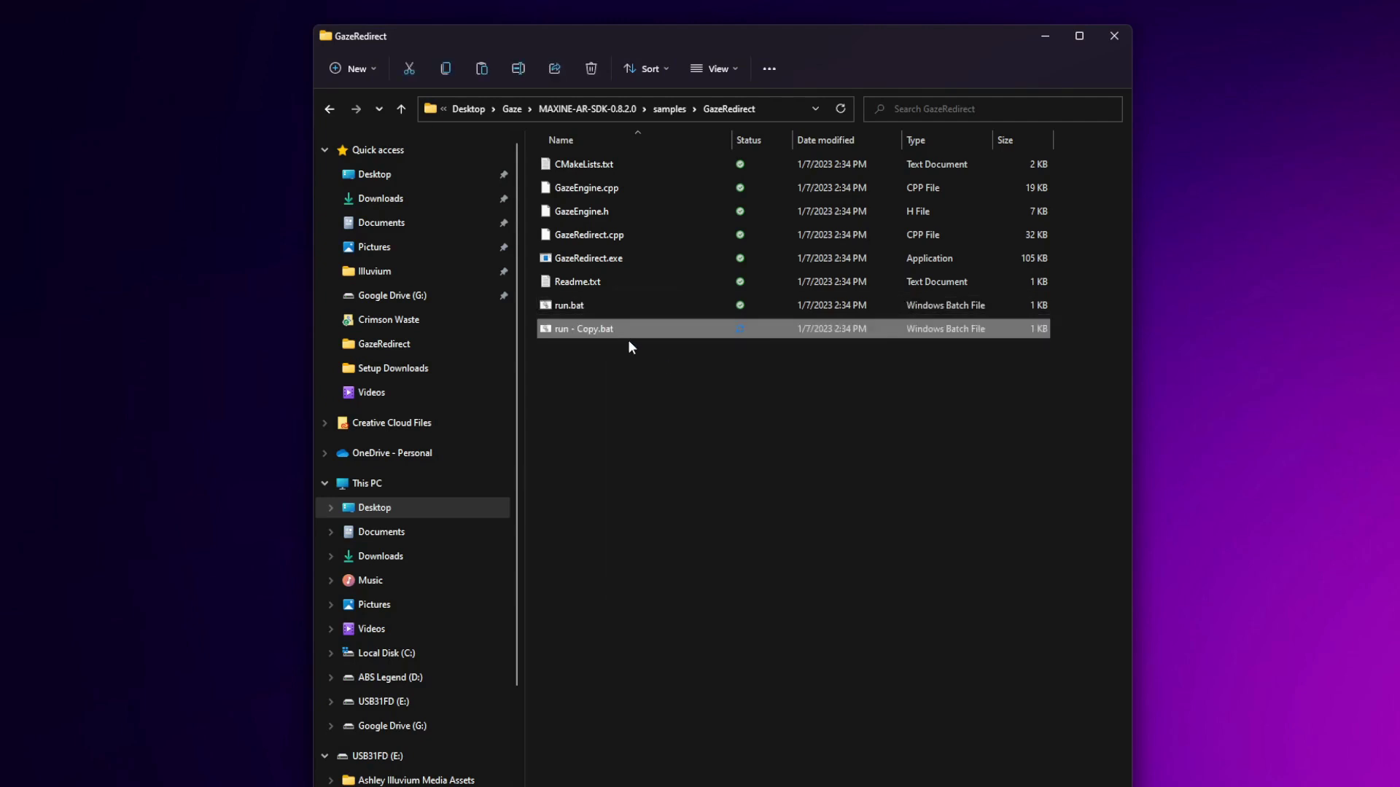
Step: Rename the duplicate run - Copy.bat to run_live.bat
{"action": "right_click", "coordinate": [619, 309]}
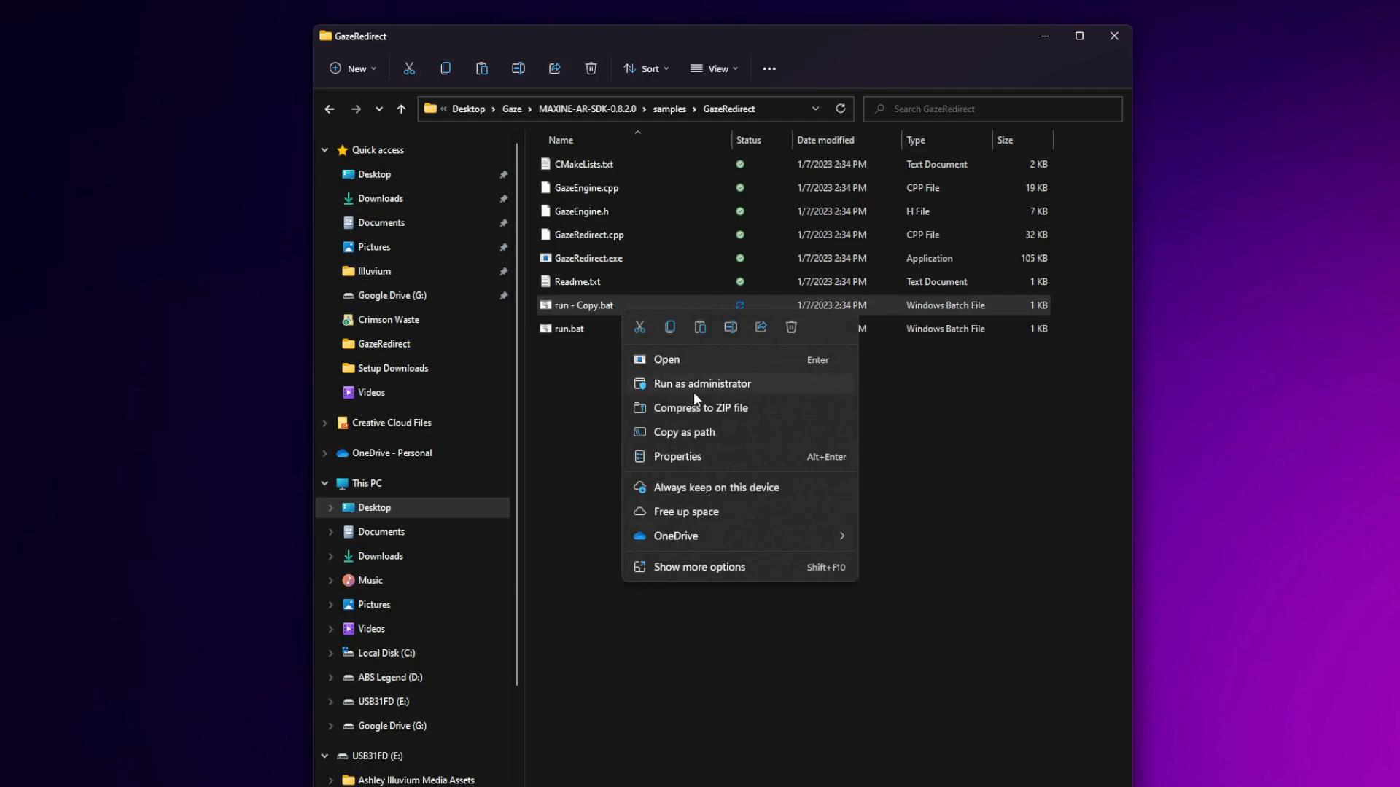
{"action": "left_click", "coordinate": [727, 568]}
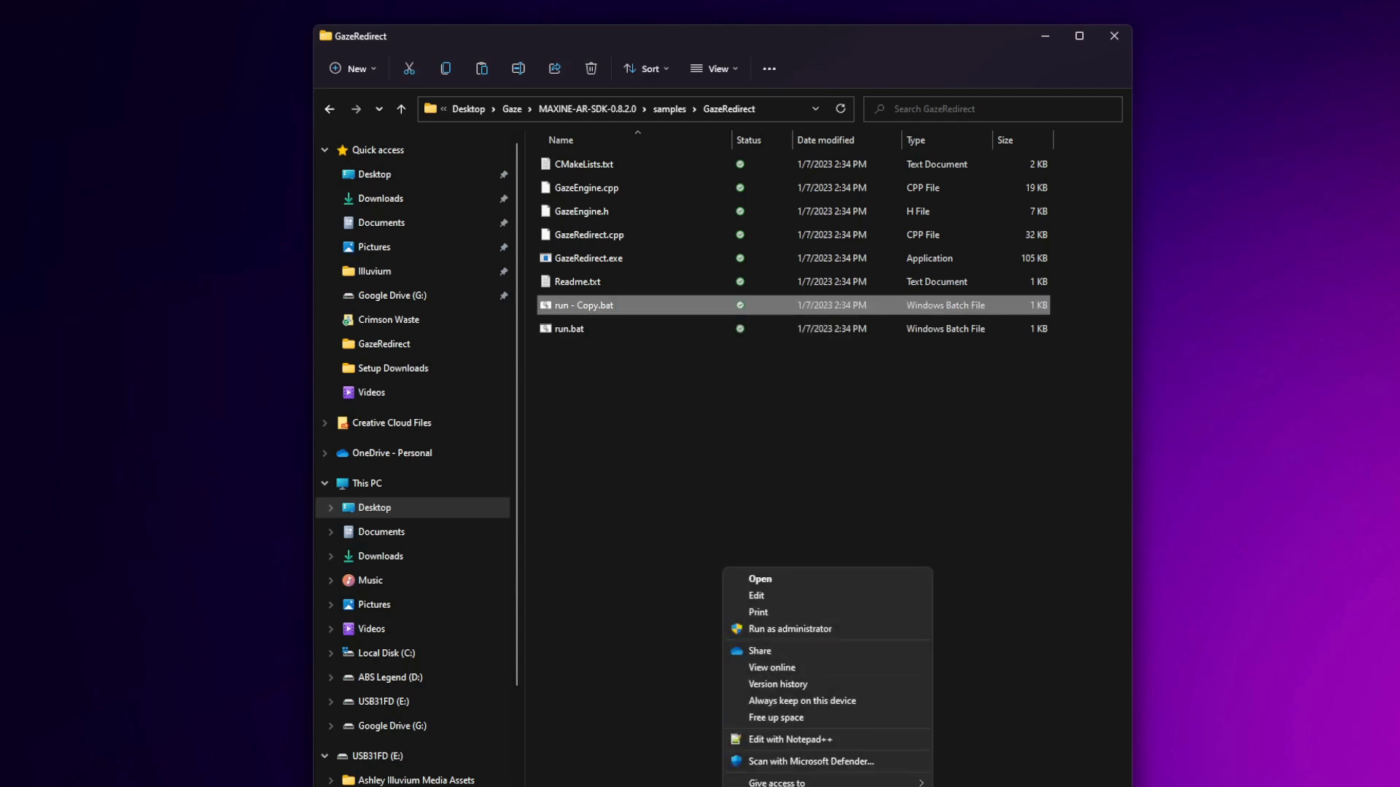
{"action": "type", "text": "m"}
{"action": "type", "text": "run_live.bat"}
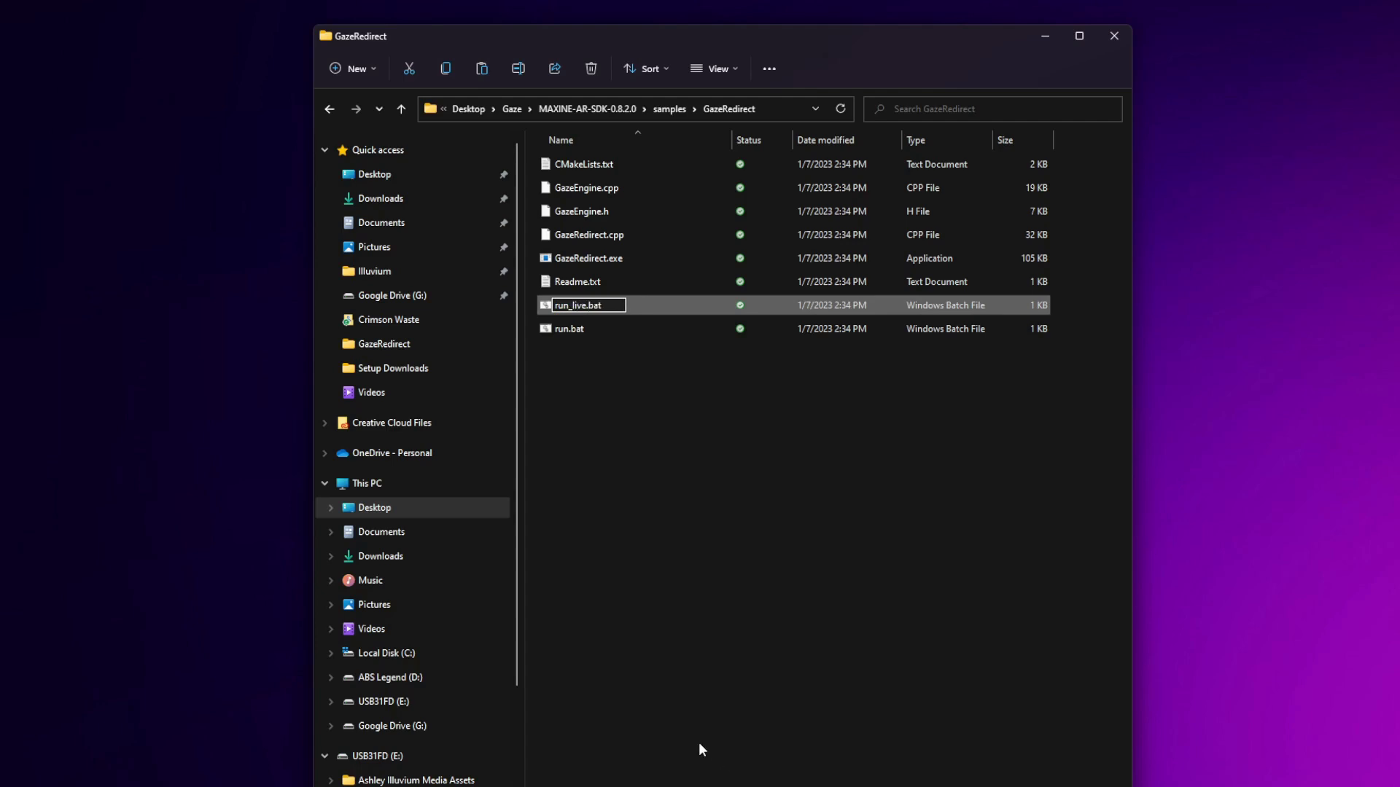
{"action": "left_click", "coordinate": [693, 666]}
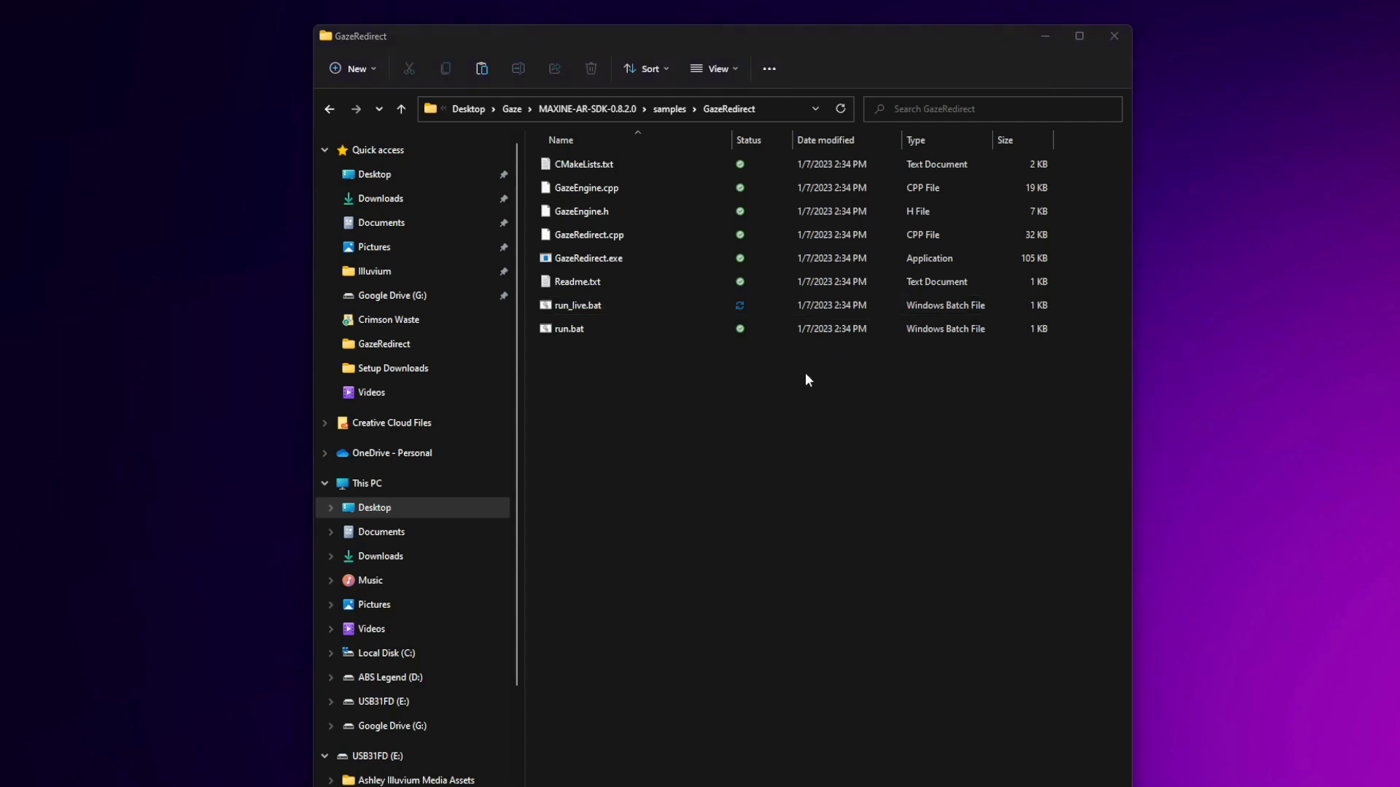
{"action": "right_click", "coordinate": [613, 298]}
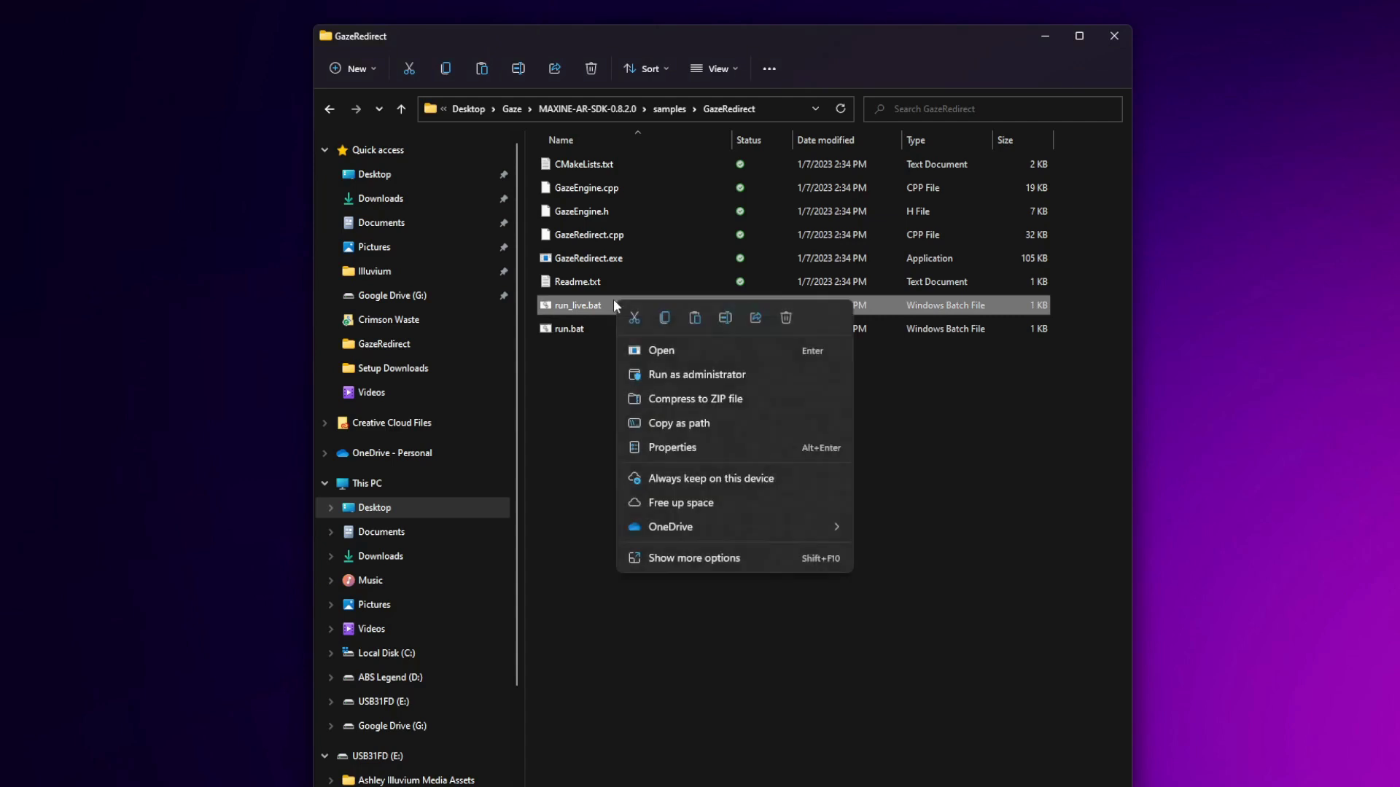
{"action": "left_click", "coordinate": [682, 562]}
Step: Replace run_live.bat's contents with the four-line NVAR_MODEL_DIR / GazeRedirect.exe --split_screen_view=false script and save
{"action": "left_click", "coordinate": [758, 735]}
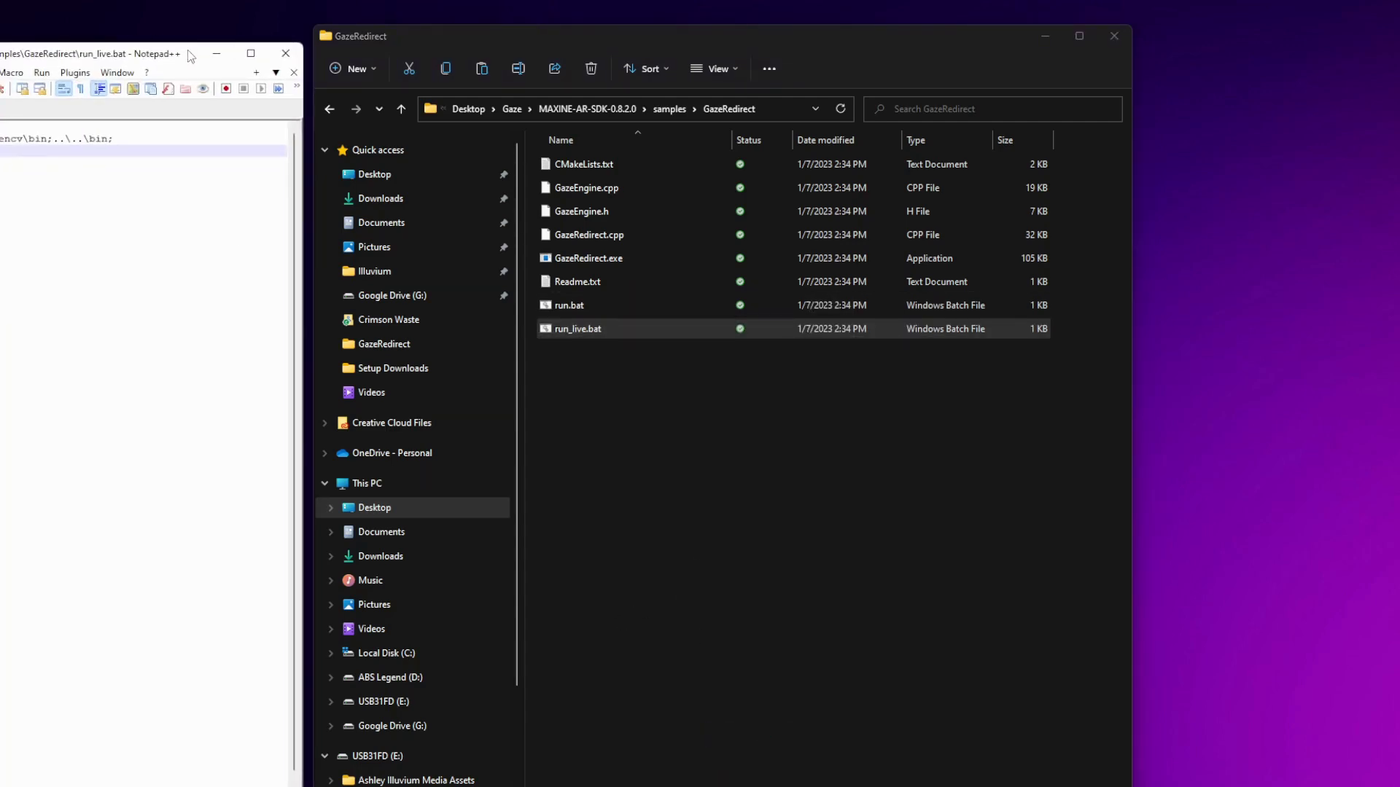
{"action": "left_click_drag", "start_coordinate": [191, 56], "coordinate": [956, 64]}
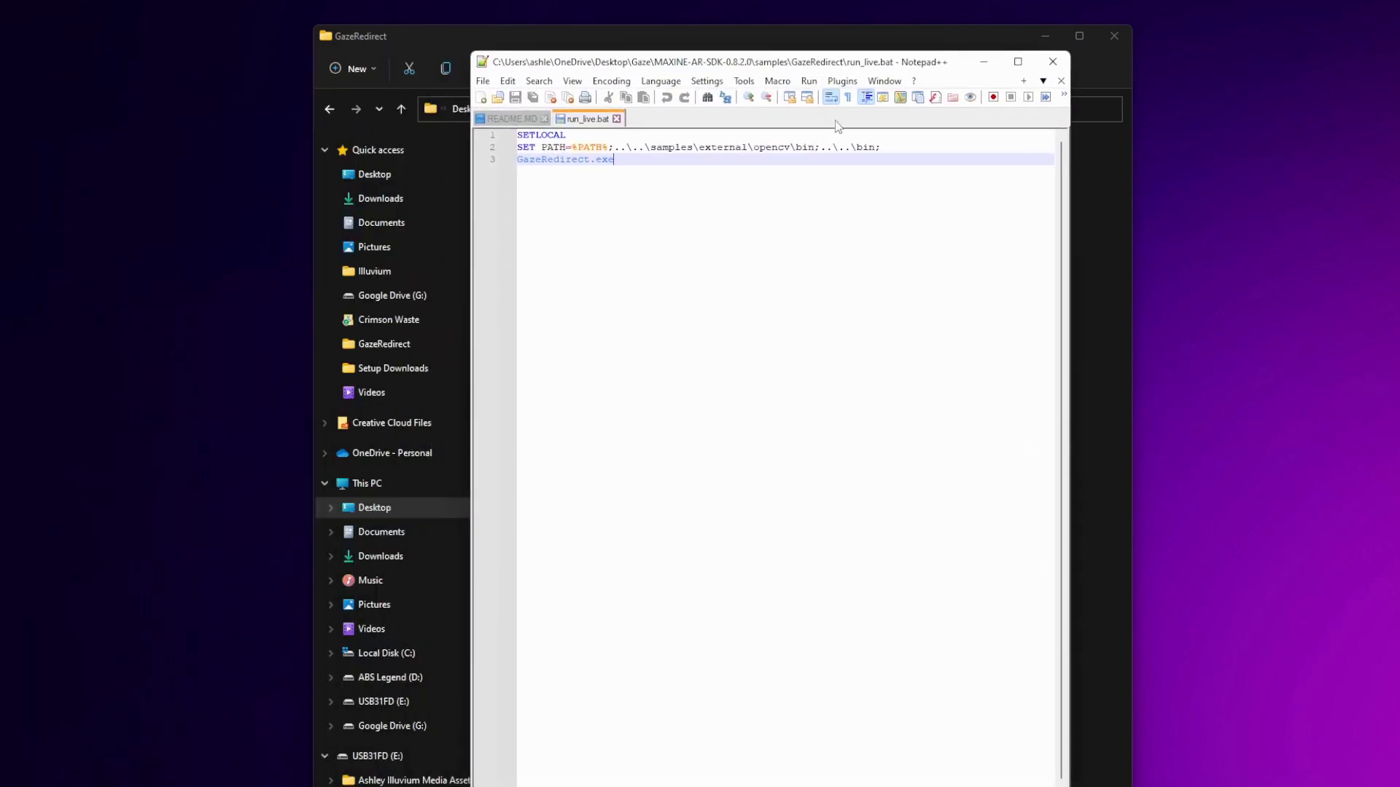
{"action": "left_click_drag", "start_coordinate": [651, 166], "coordinate": [493, 145]}
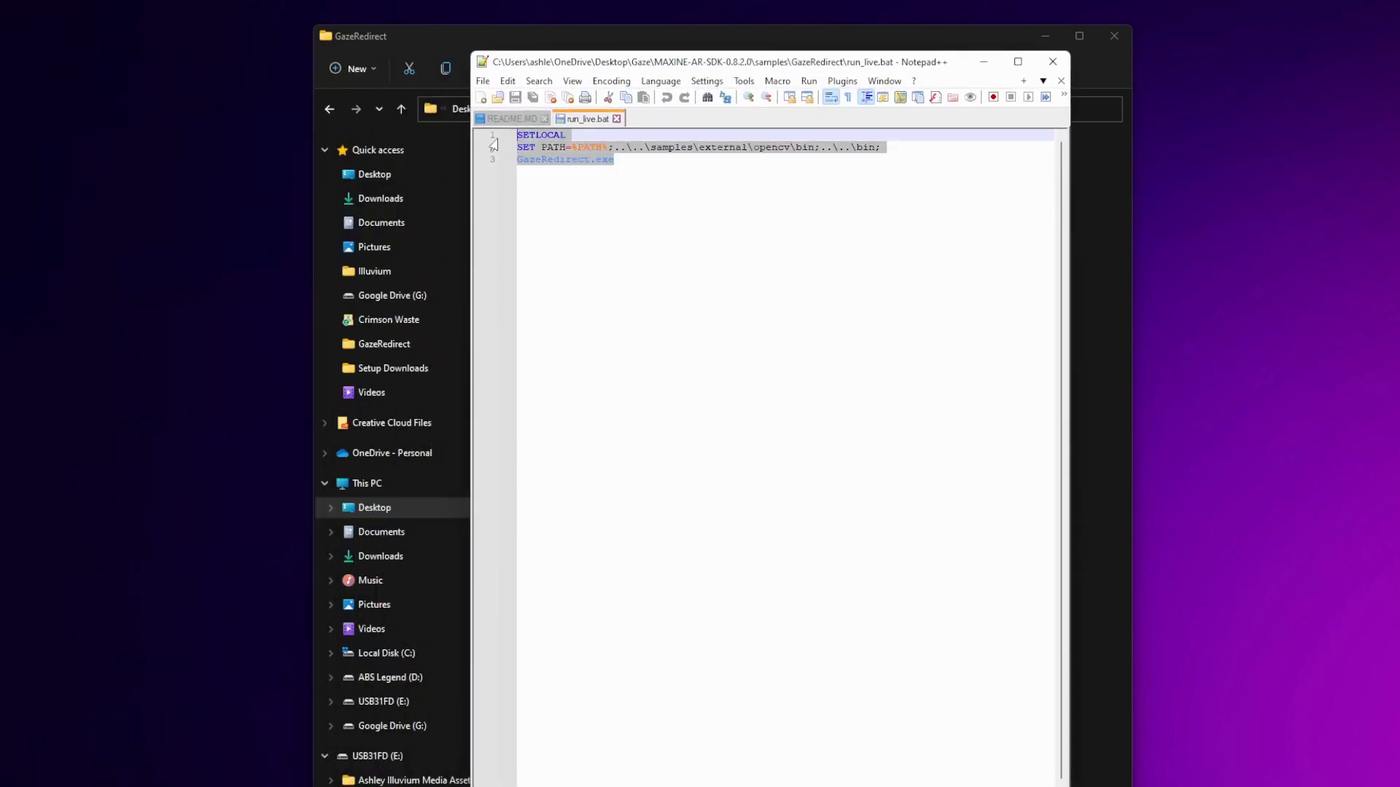
{"action": "key", "text": "Delete"}
{"action": "type", "text": "SETLOCAL SET PATH=%PATH%;..\\..\\samples\\external\\opencv\\bin;..\\..\\bin; SET NVAR_MODEL_DIR=..\\..\\bin\\models GazeRedirect.exe --split_screen_view=false"}
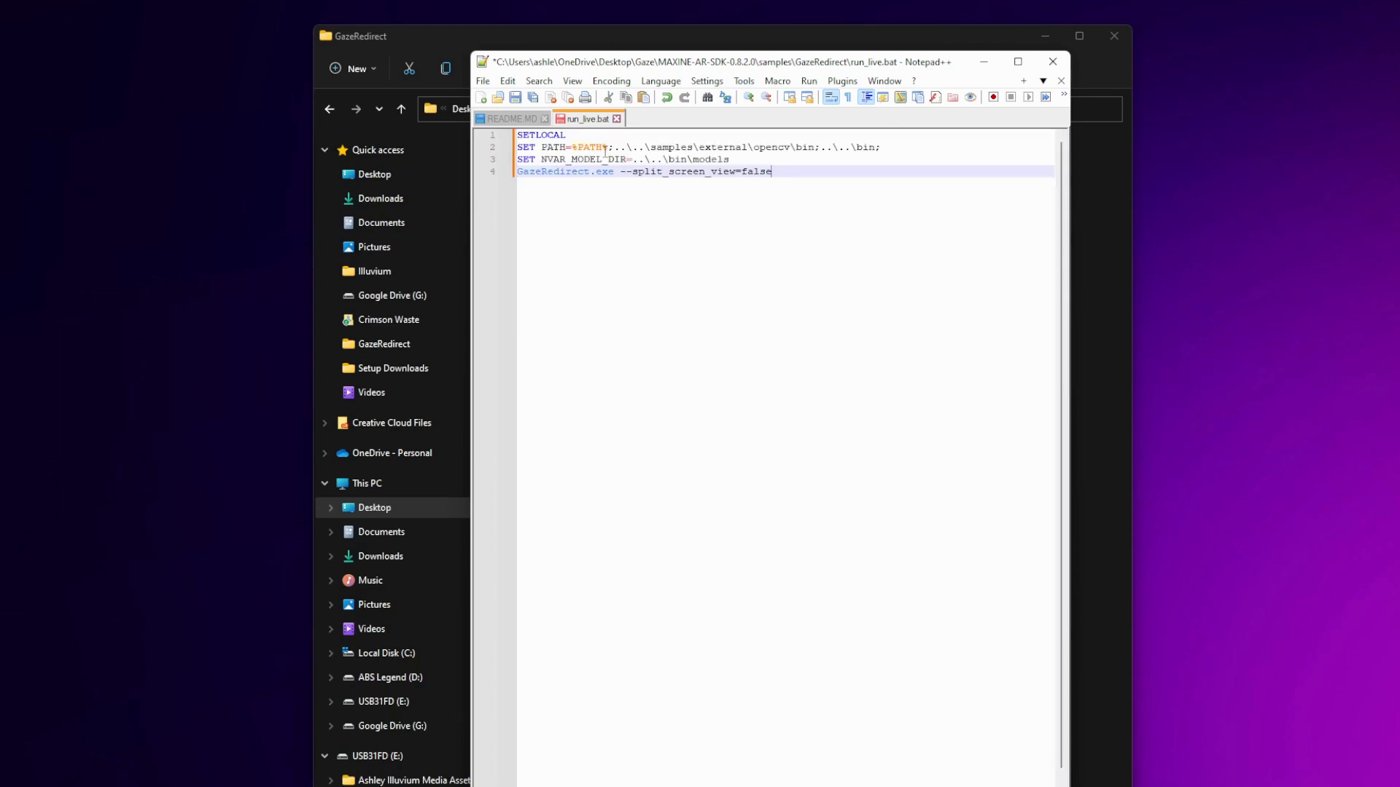
{"action": "key", "text": "ctrl+s"}
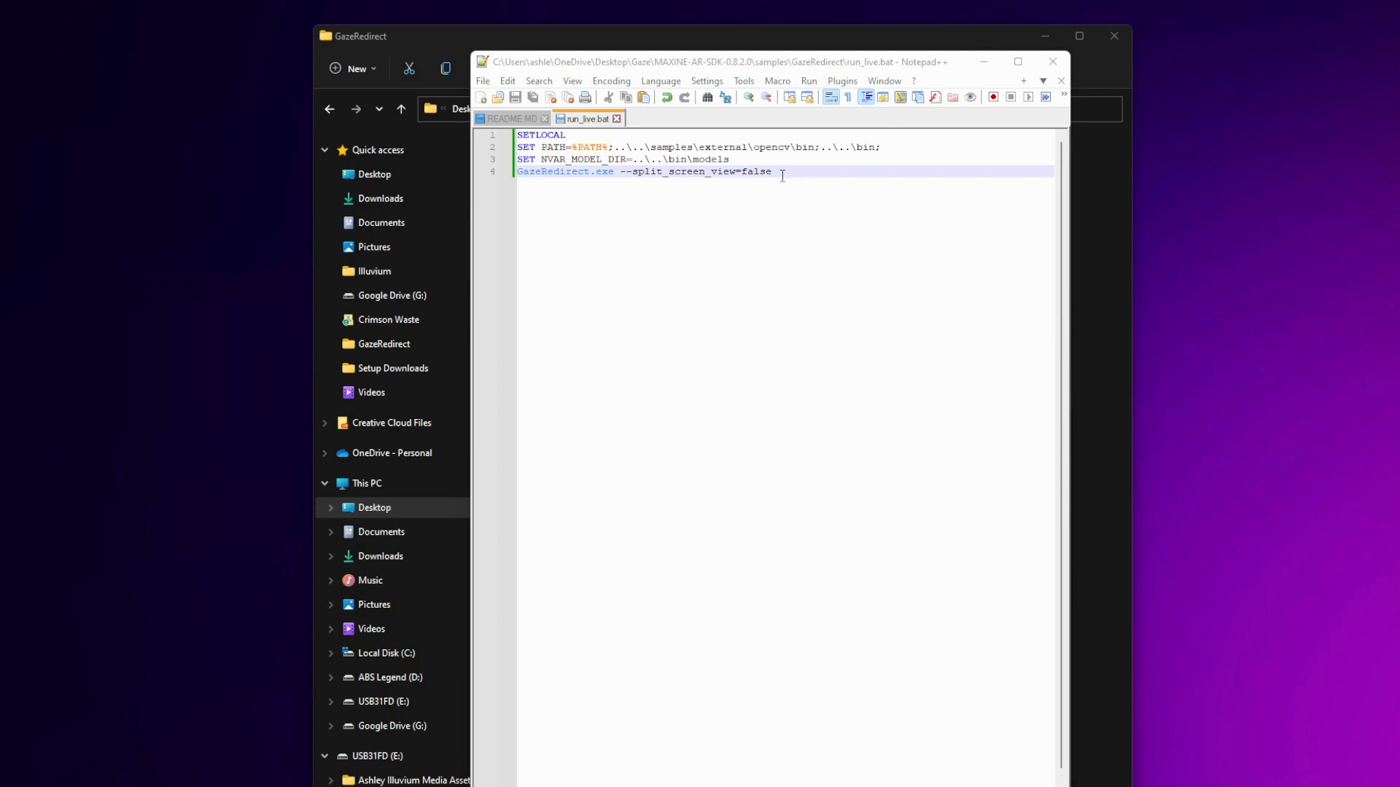
{"action": "left_click_drag", "start_coordinate": [782, 176], "coordinate": [638, 173]}
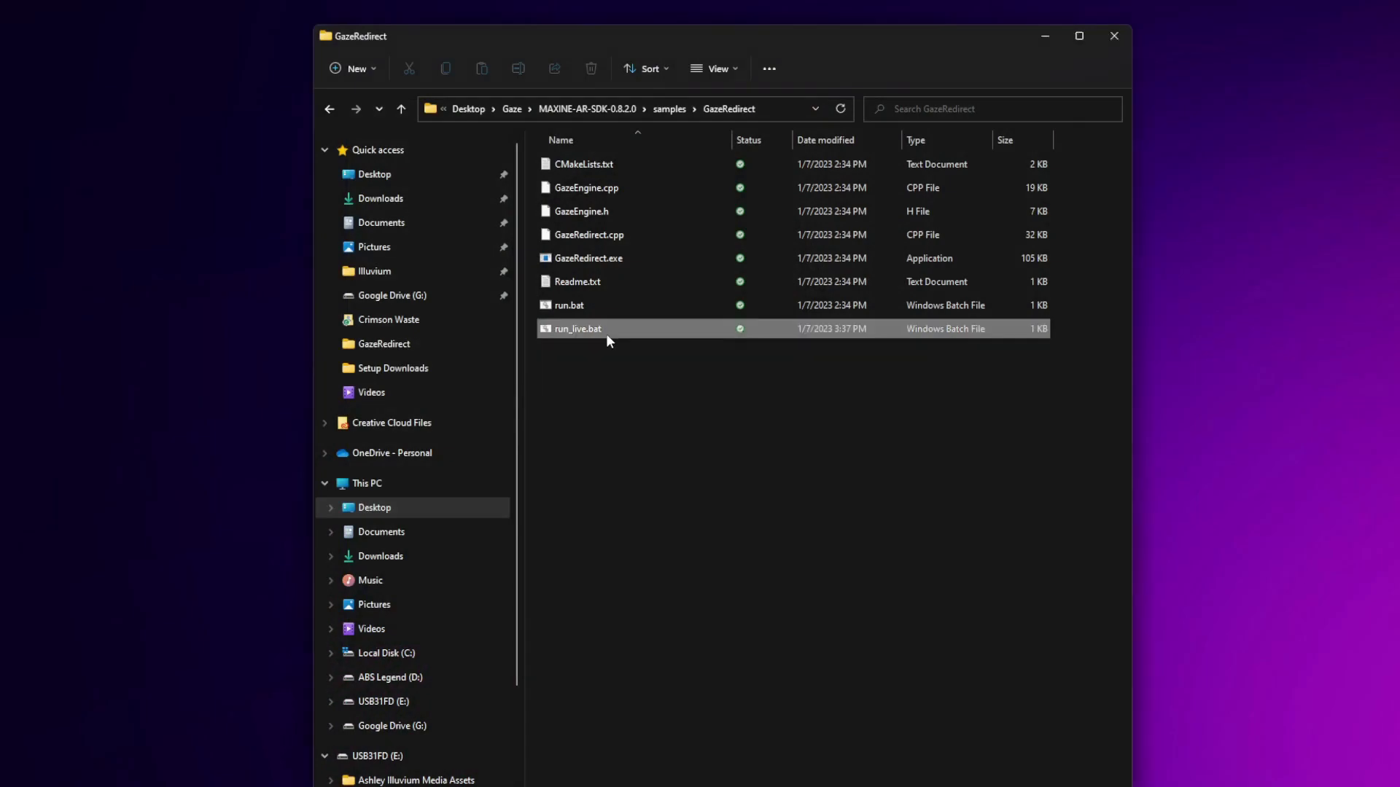
Step: Open a Command Prompt in the GazeRedirect folder via cmd and run run_live.bat
{"action": "double_click", "coordinate": [606, 334]}
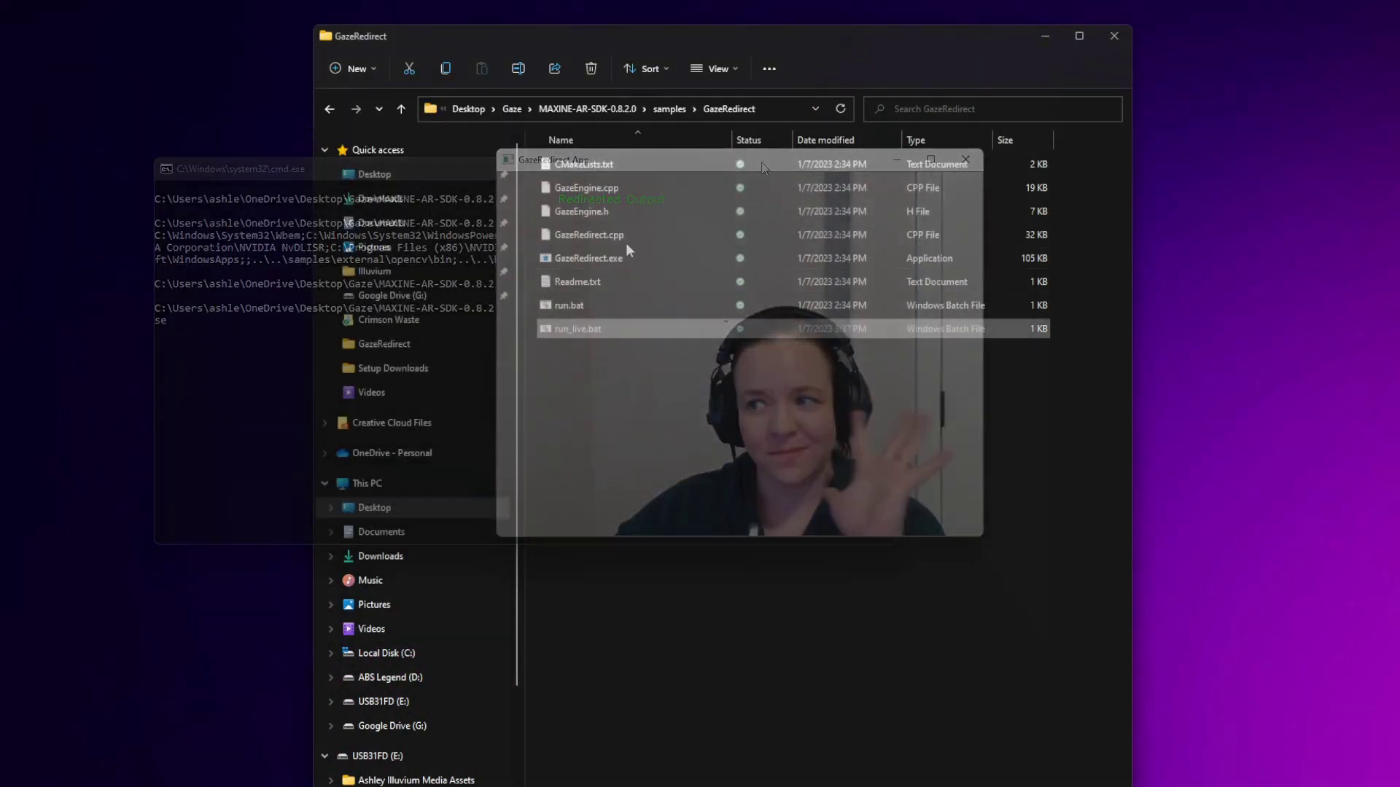
{"action": "left_click", "coordinate": [759, 109]}
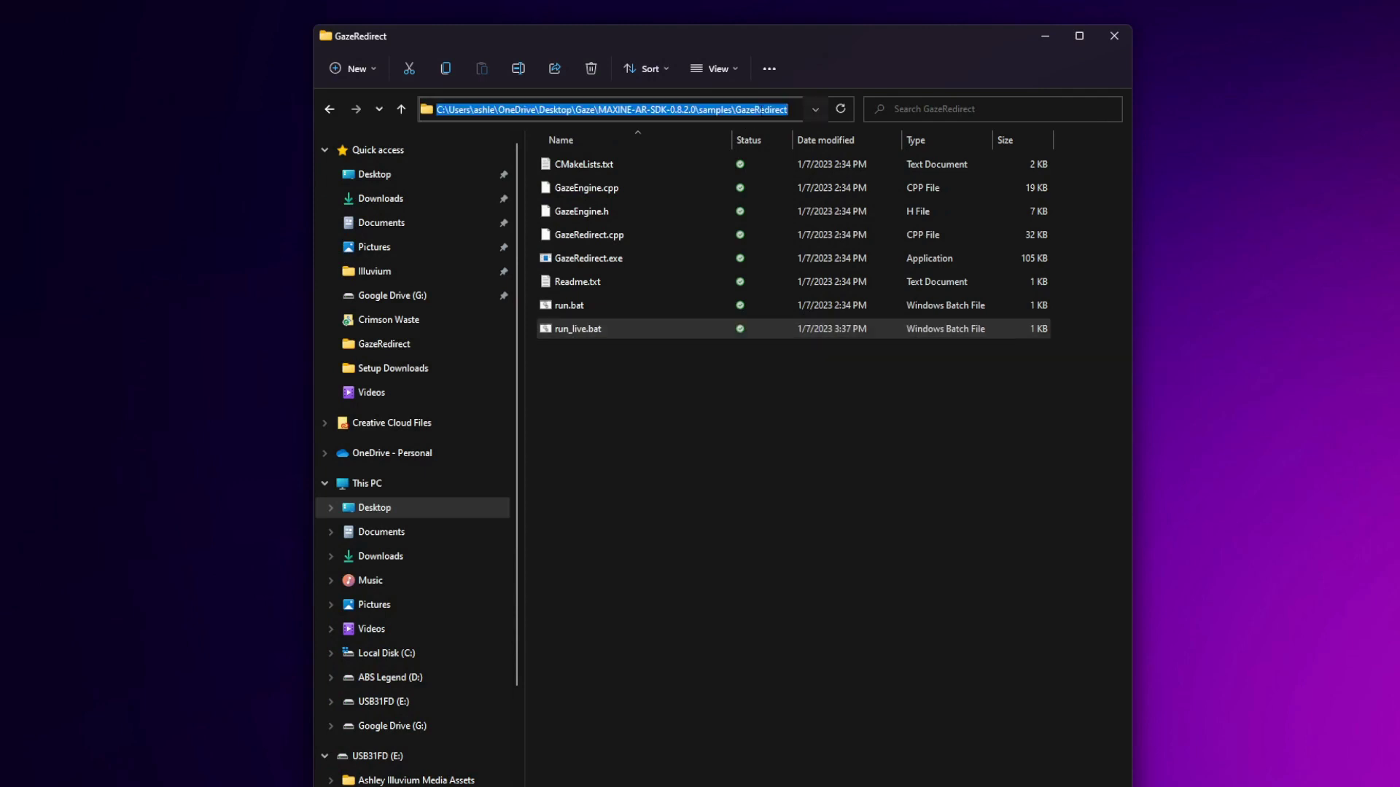
{"action": "type", "text": "cmd"}
{"action": "key", "text": "Return"}
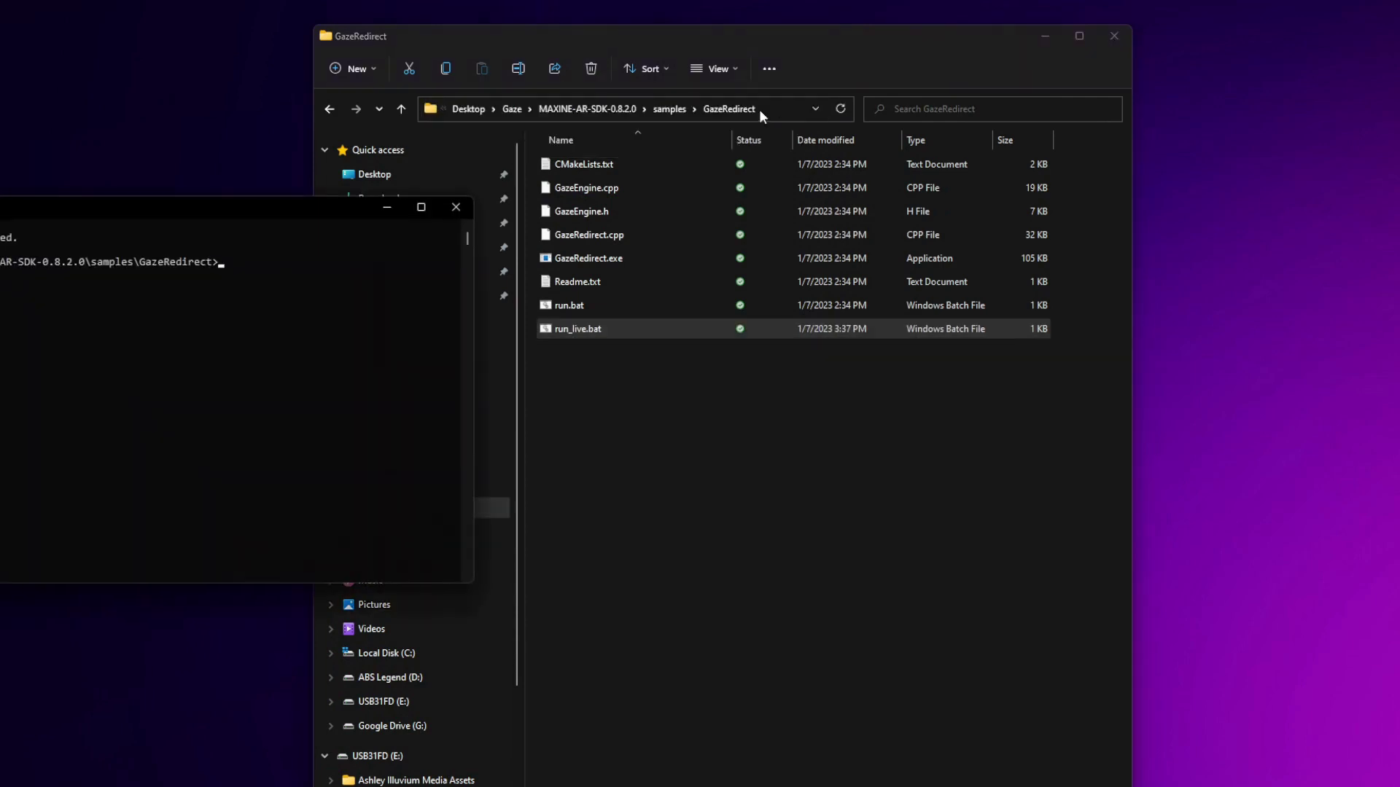
{"action": "left_click_drag", "start_coordinate": [296, 211], "coordinate": [769, 213]}
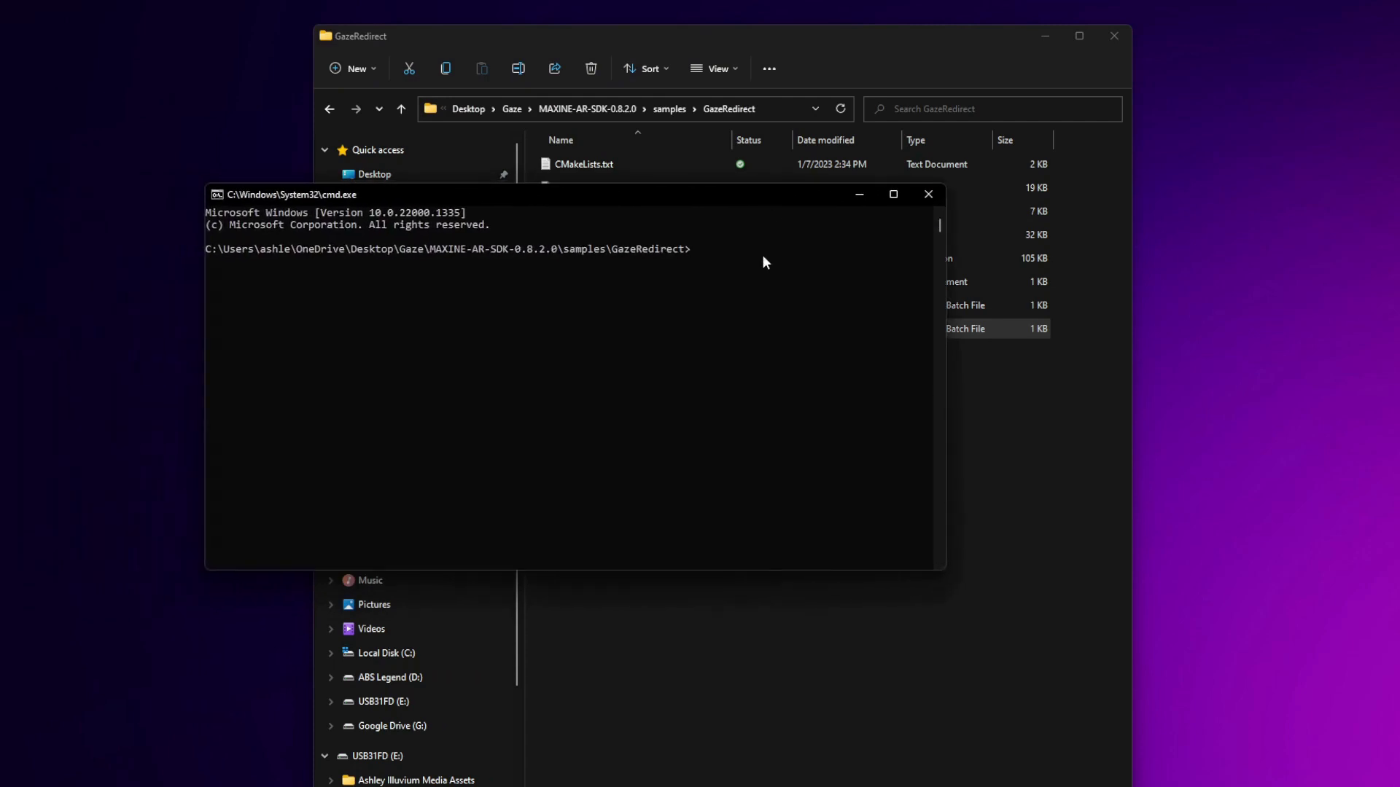
{"action": "type", "text": "run_live.bat"}
{"action": "key", "text": "Return"}
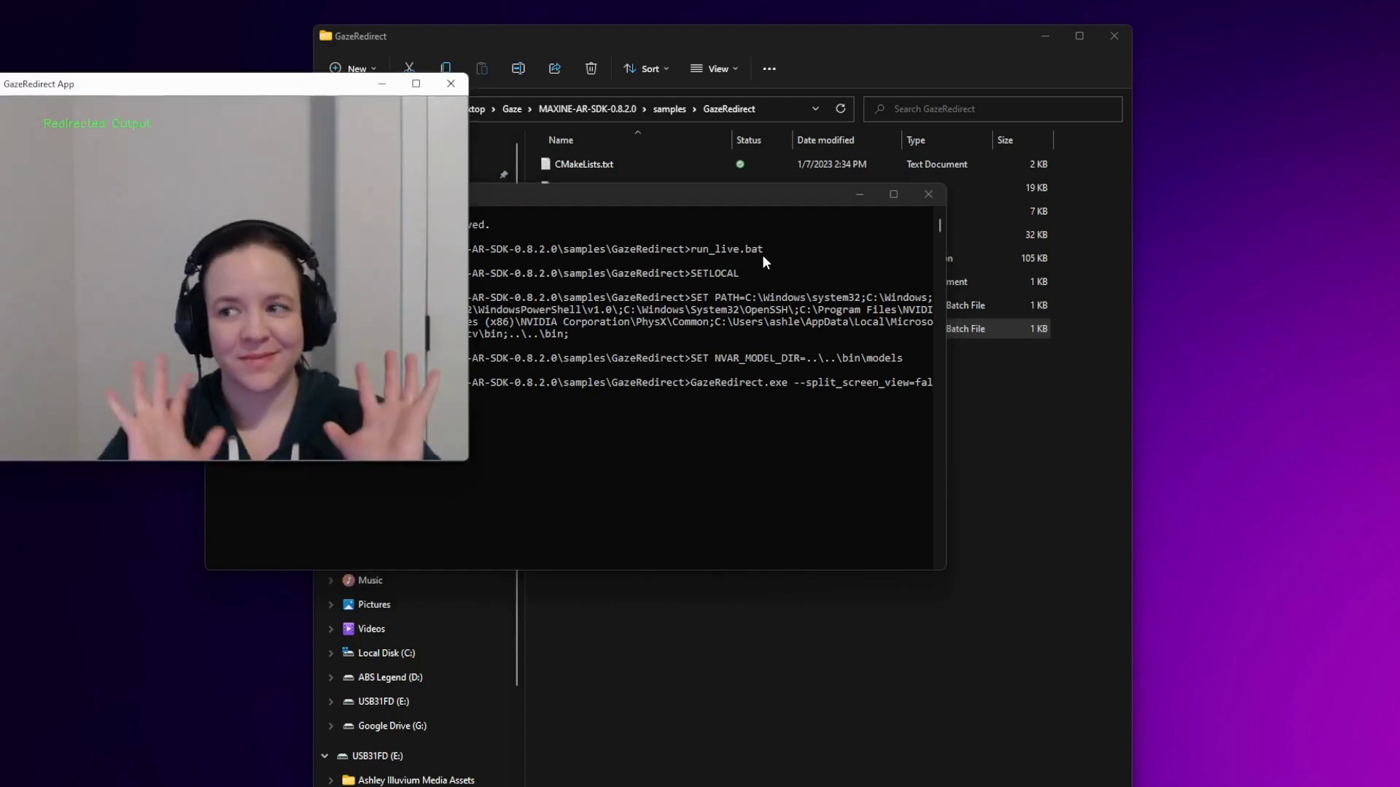
Step: Close the console window running the GazeRedirect app
{"action": "left_click", "coordinate": [935, 196]}
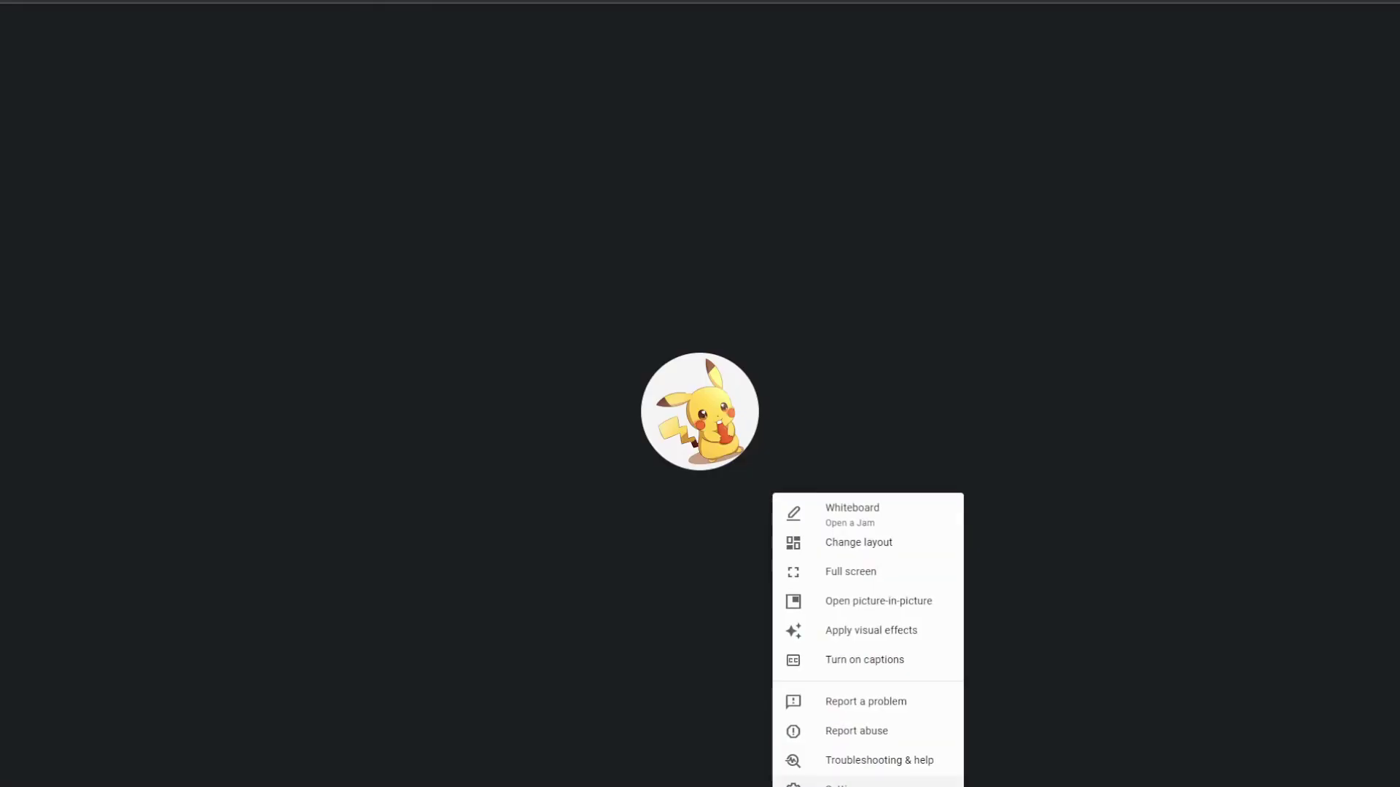
Step: Choose OBS Virtual Camera as the camera in Google Meet's Video settings
{"action": "left_click", "coordinate": [503, 307]}
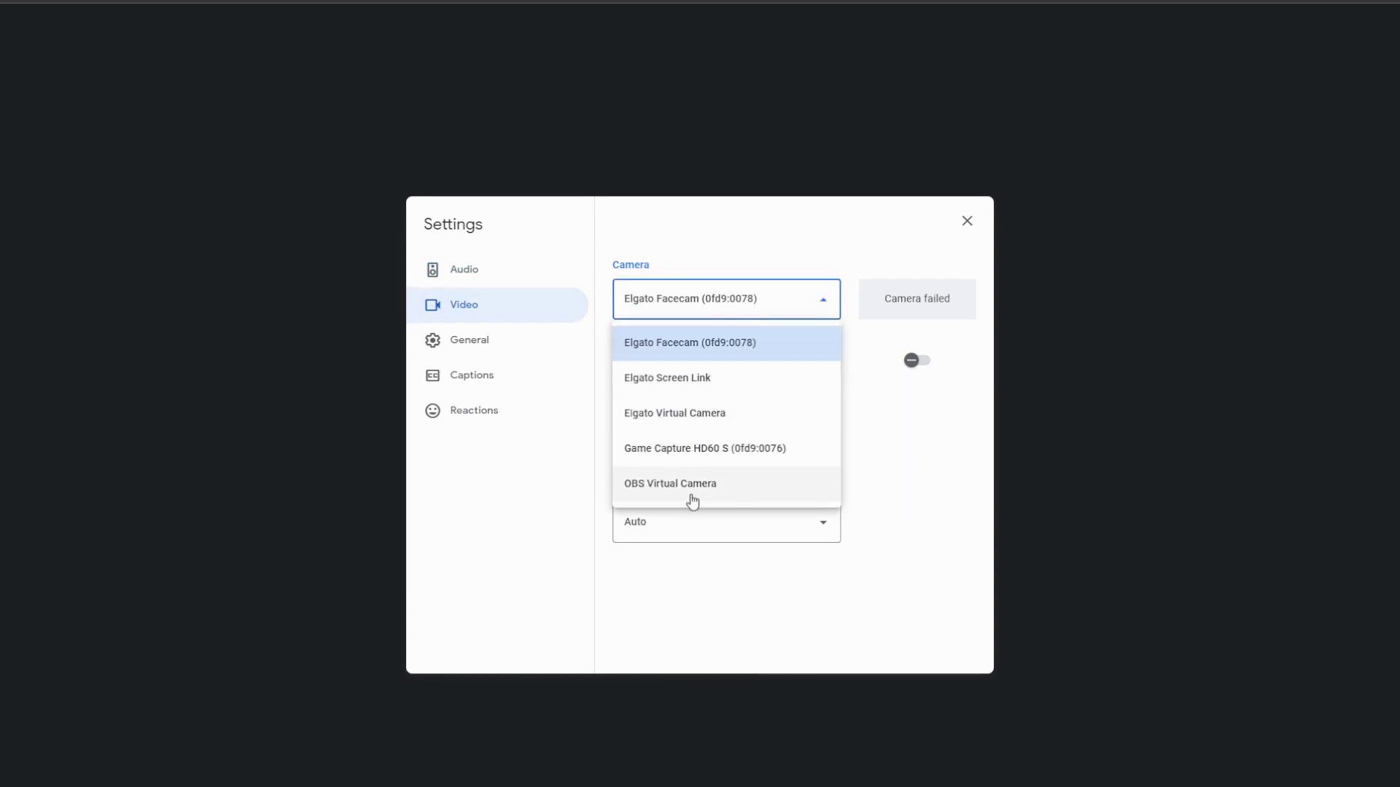
{"action": "left_click", "coordinate": [692, 487]}
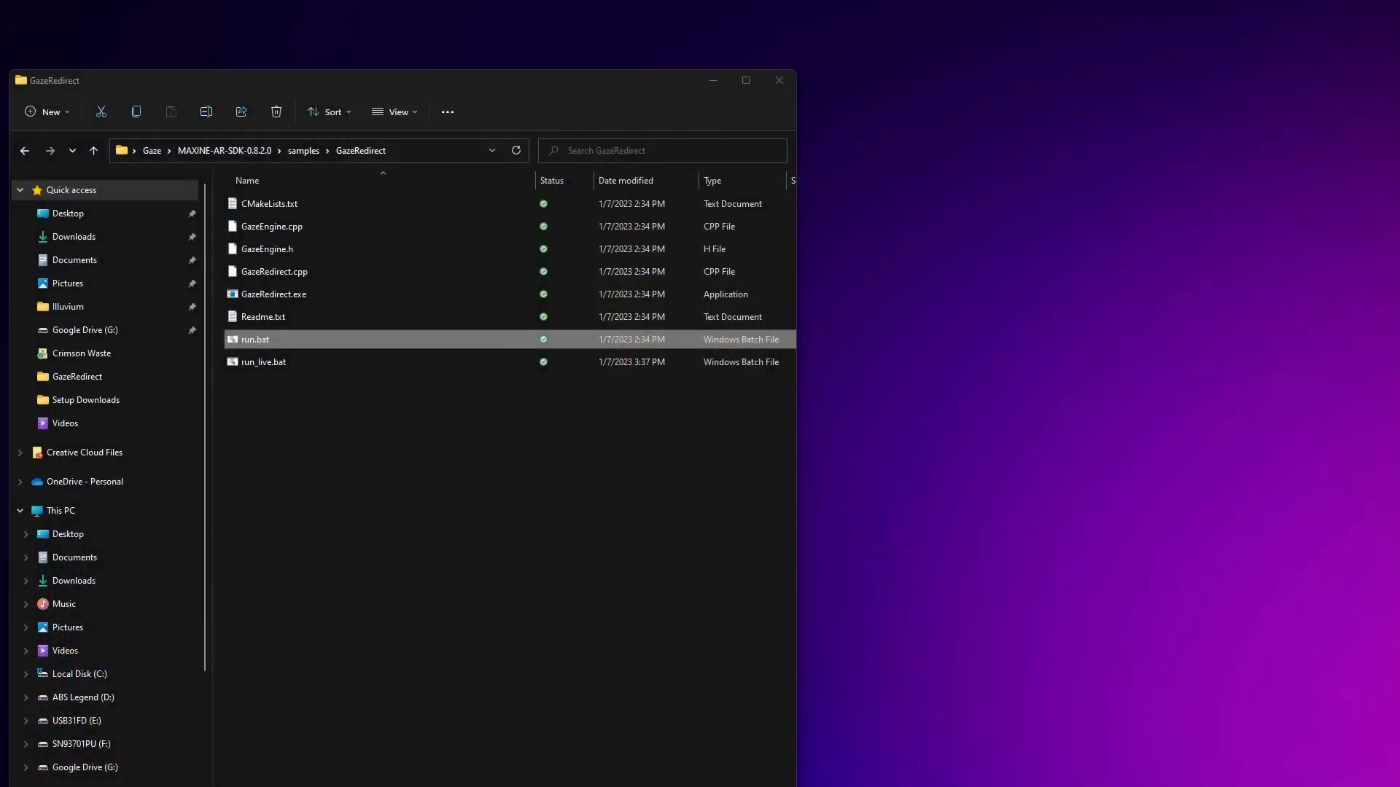
Step: Duplicate run.bat in the GazeRedirect folder and rename the copy run_recorded.bat
{"action": "right_click", "coordinate": [303, 339]}
{"action": "left_click", "coordinate": [353, 353]}
{"action": "key", "text": "ctrl+v"}
{"action": "right_click", "coordinate": [265, 389]}
{"action": "left_click", "coordinate": [375, 632]}
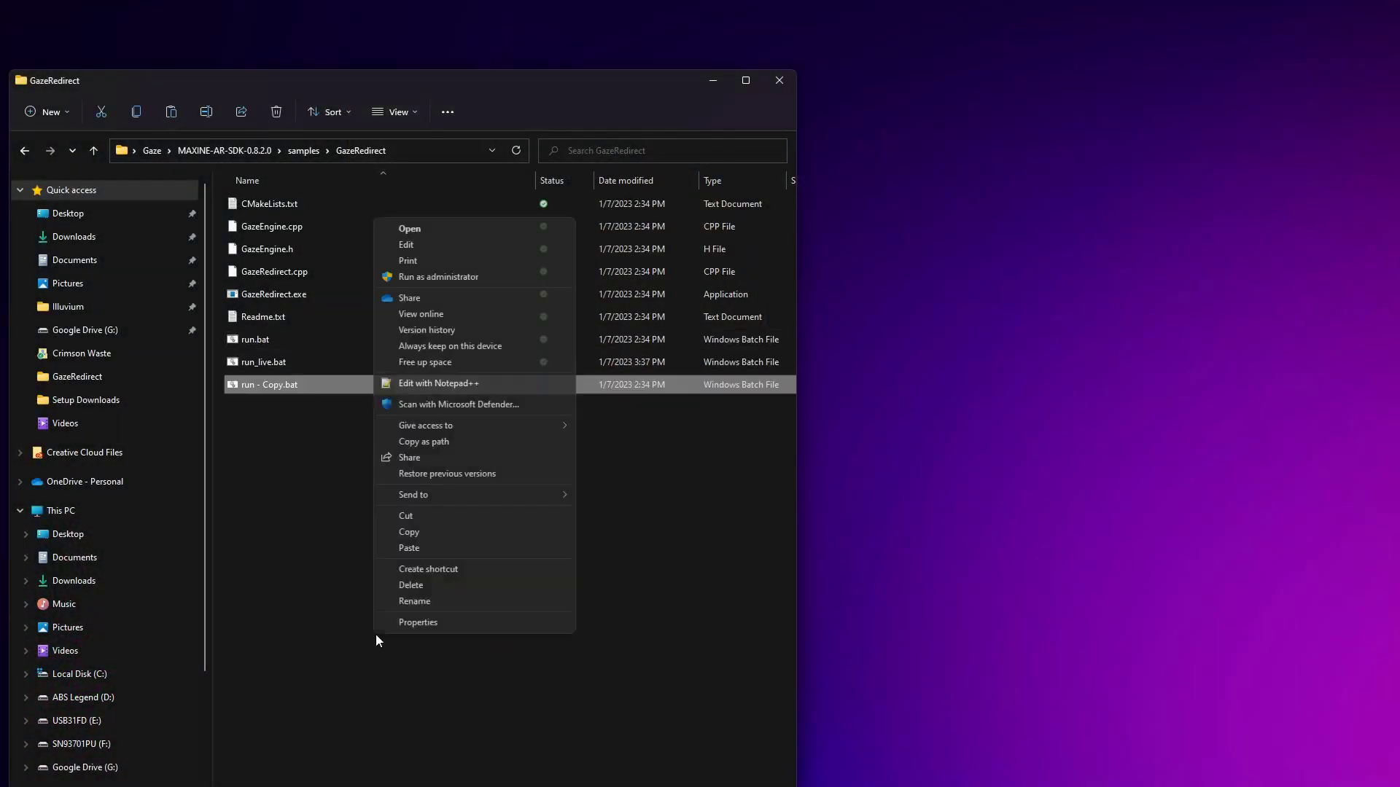
{"action": "left_click", "coordinate": [417, 599]}
{"action": "type", "text": "run_recorded.bat"}
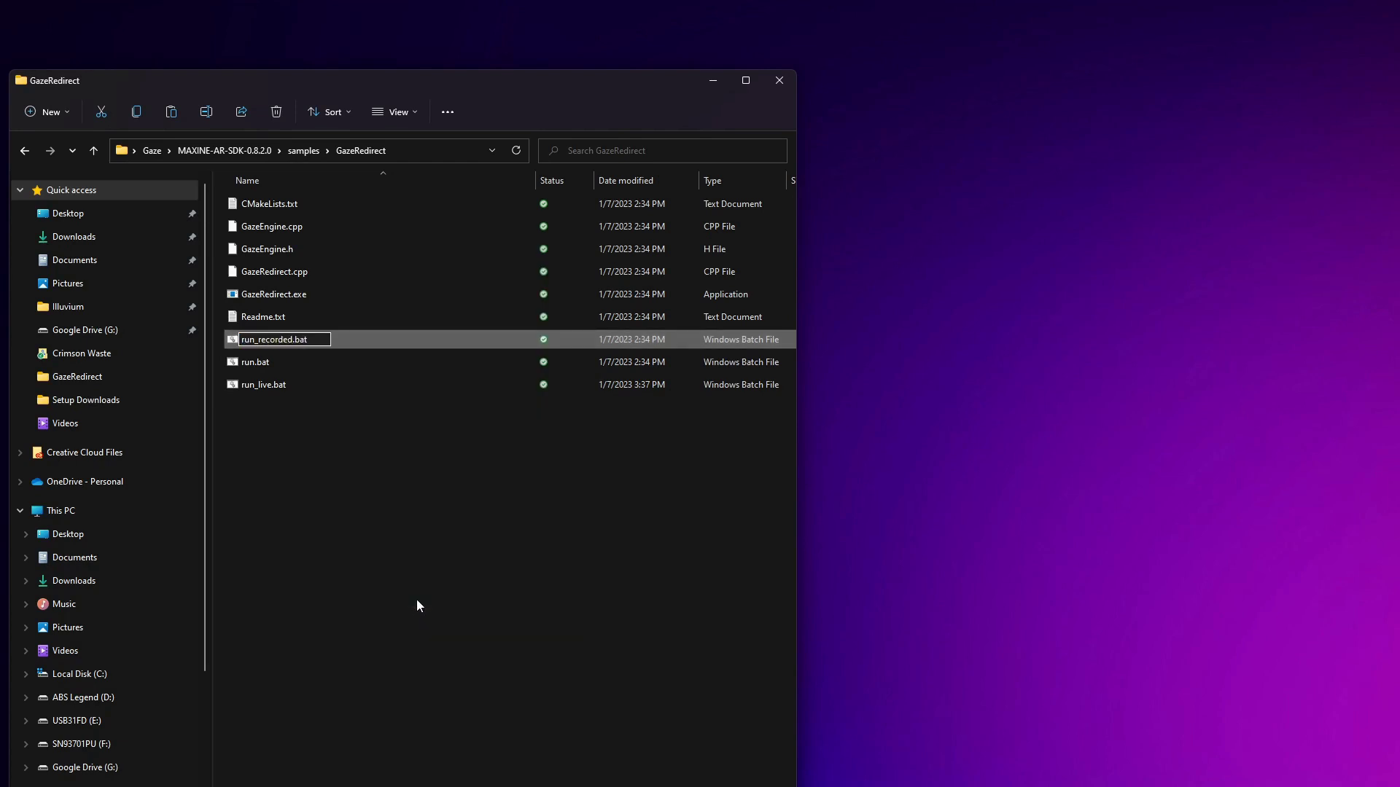
{"action": "key", "text": "Return"}
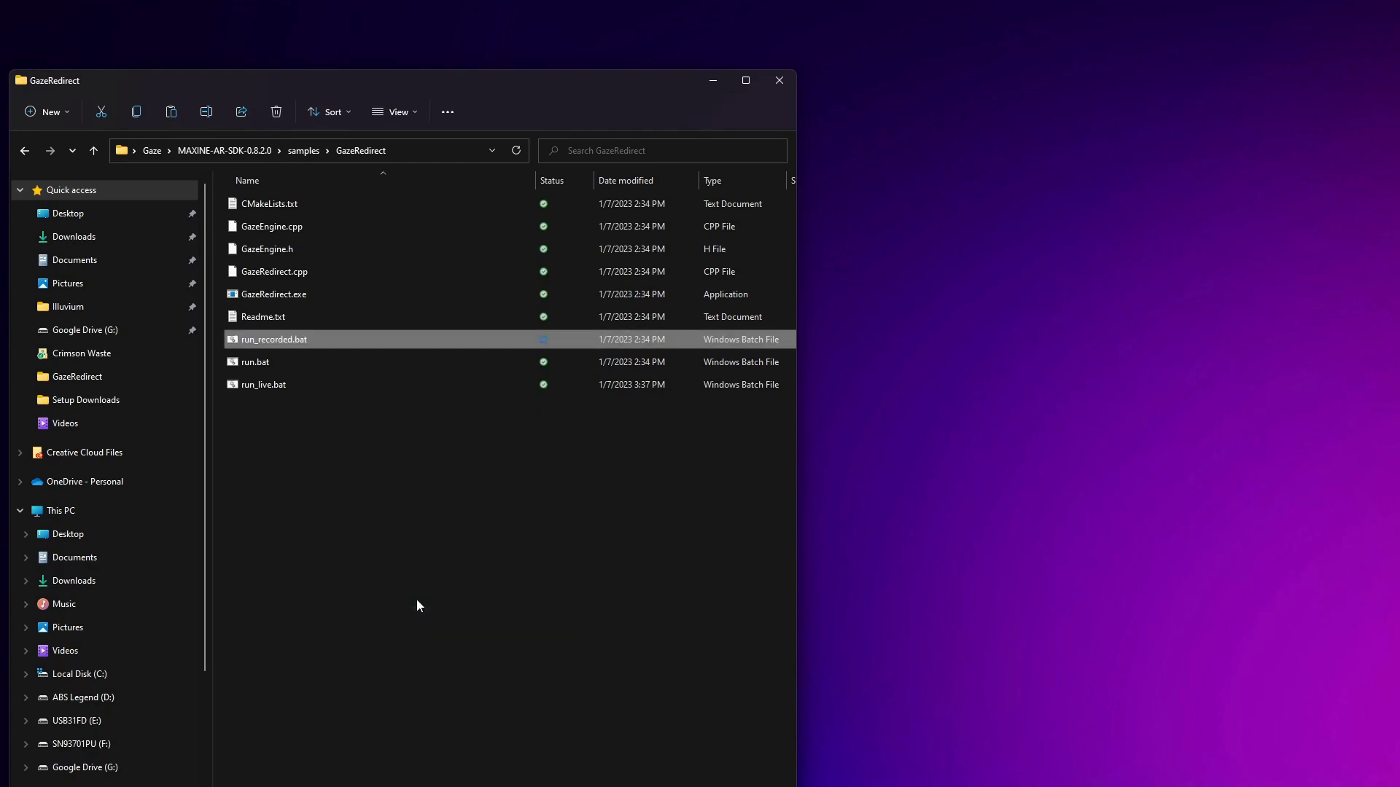
Step: Open run_recorded.bat in Notepad++ for editing
{"action": "right_click", "coordinate": [274, 343]}
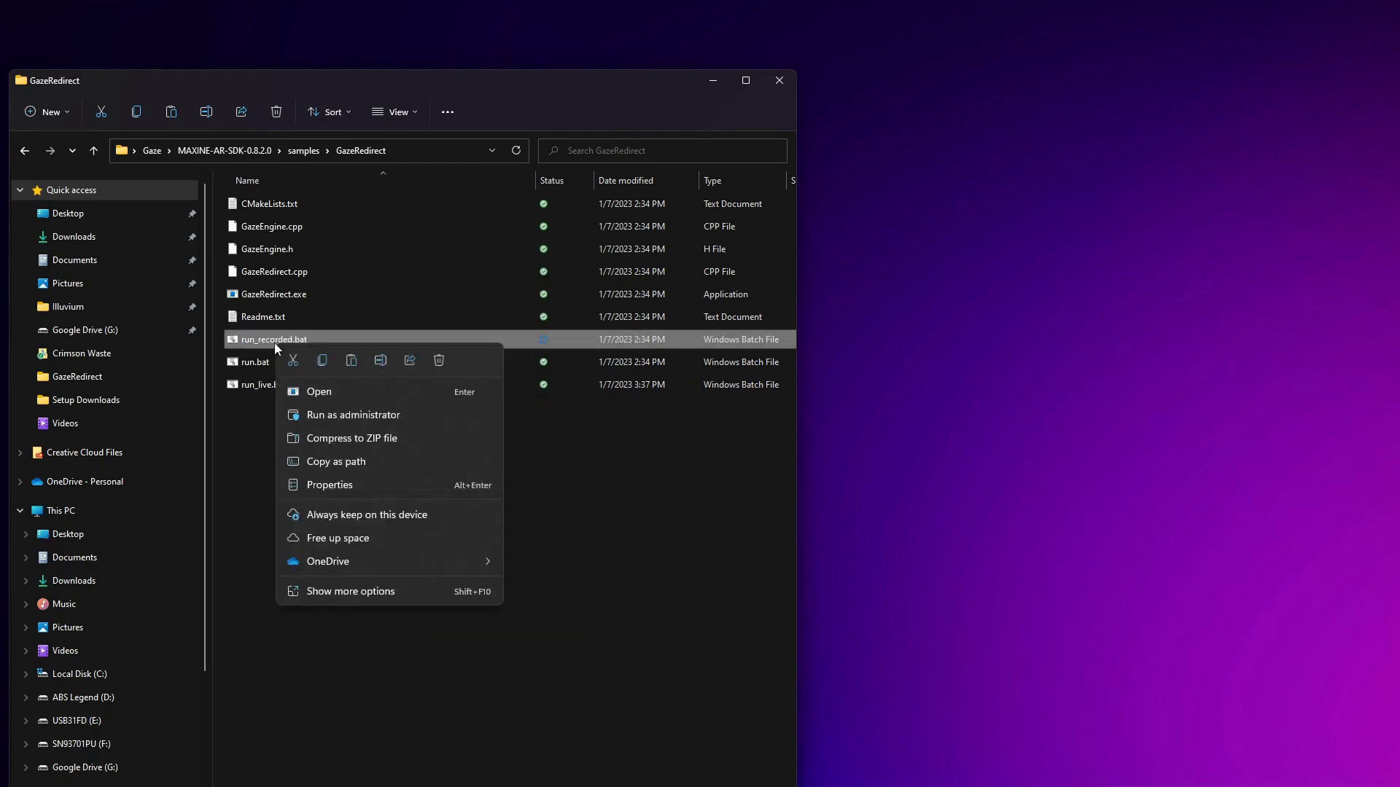
{"action": "left_click", "coordinate": [388, 596]}
{"action": "left_click", "coordinate": [466, 345]}
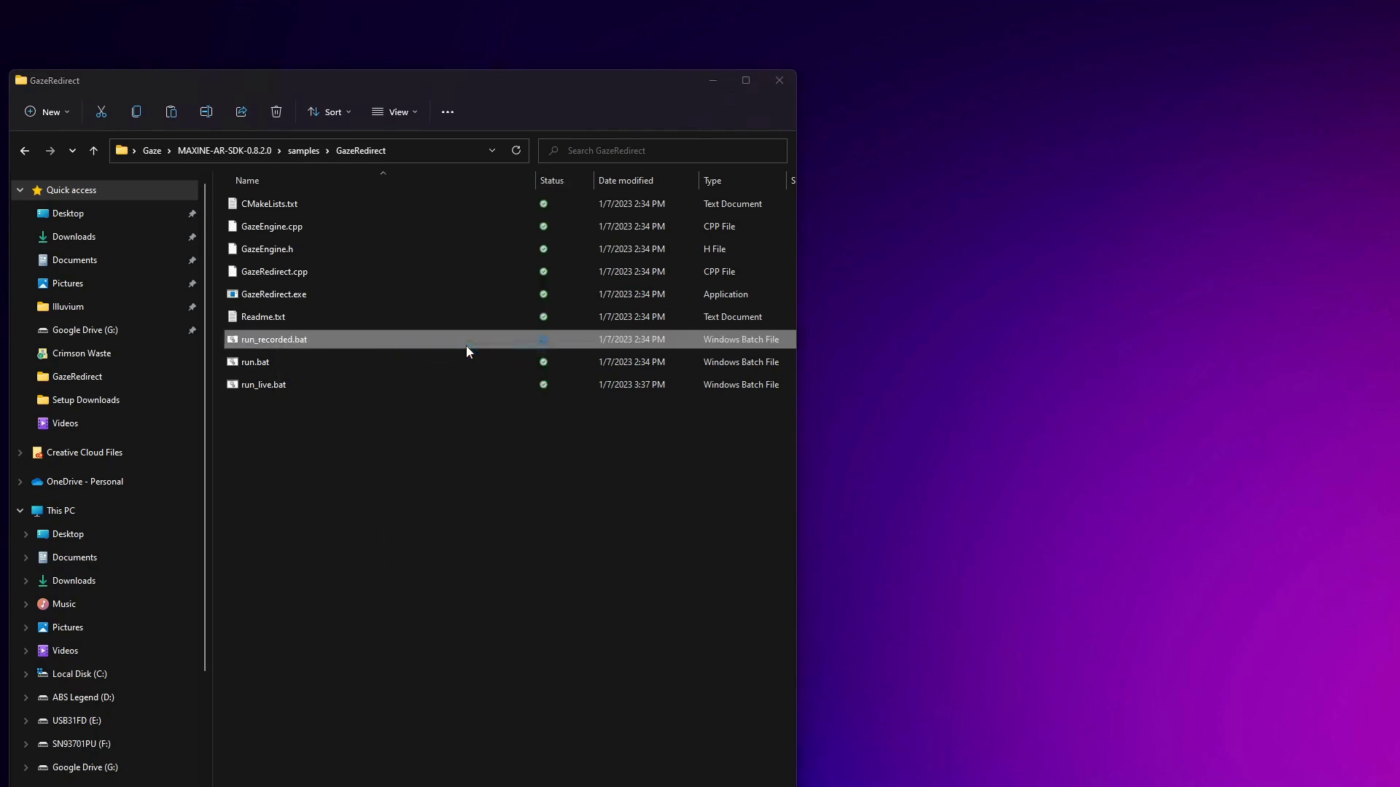
Step: Replace run_recorded.bat with the four-line GazeRedirect.exe --offline_mode --split_screen_view=false --in= script and save
{"action": "key", "text": "ctrl+a"}
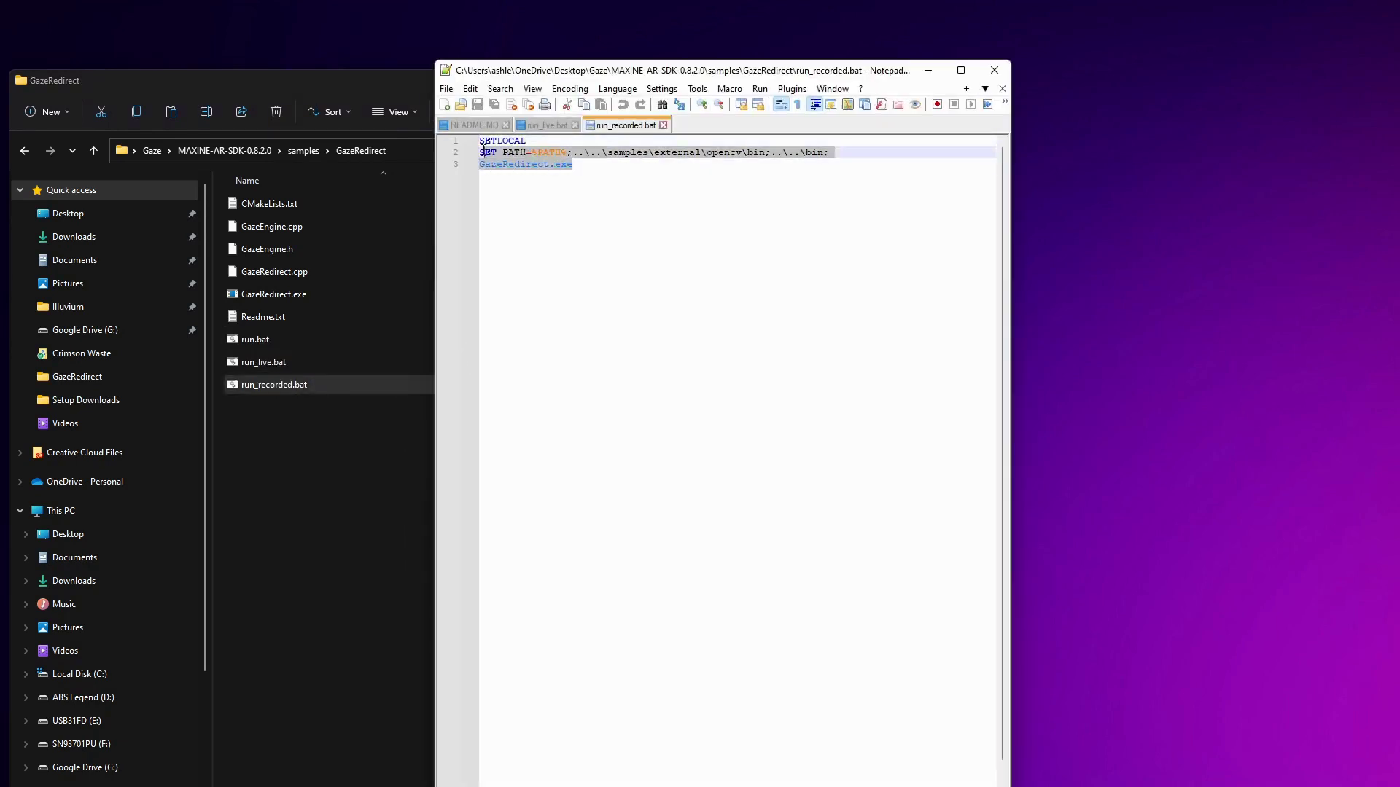
{"action": "key", "text": "Delete"}
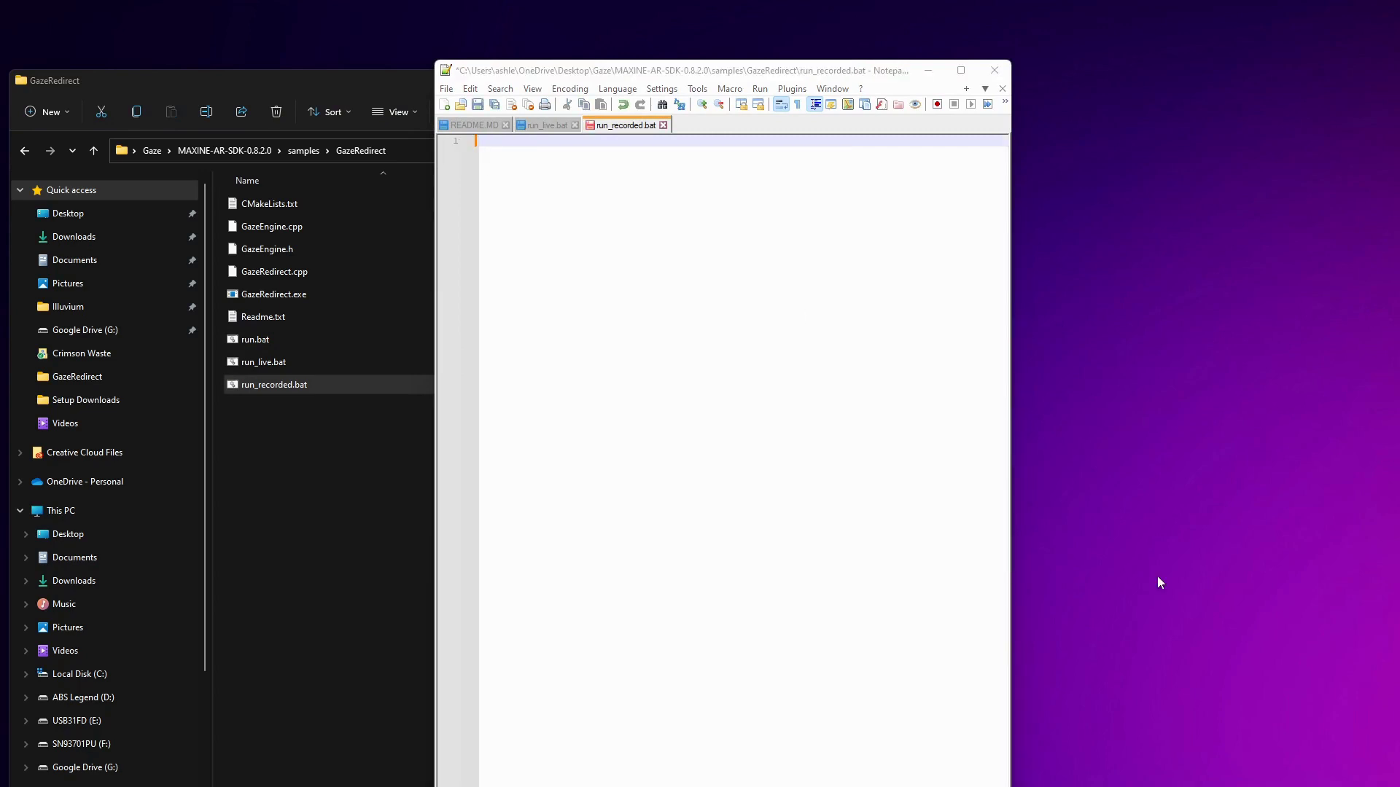
{"action": "left_click", "coordinate": [652, 184]}
{"action": "key", "text": "ctrl+v"}
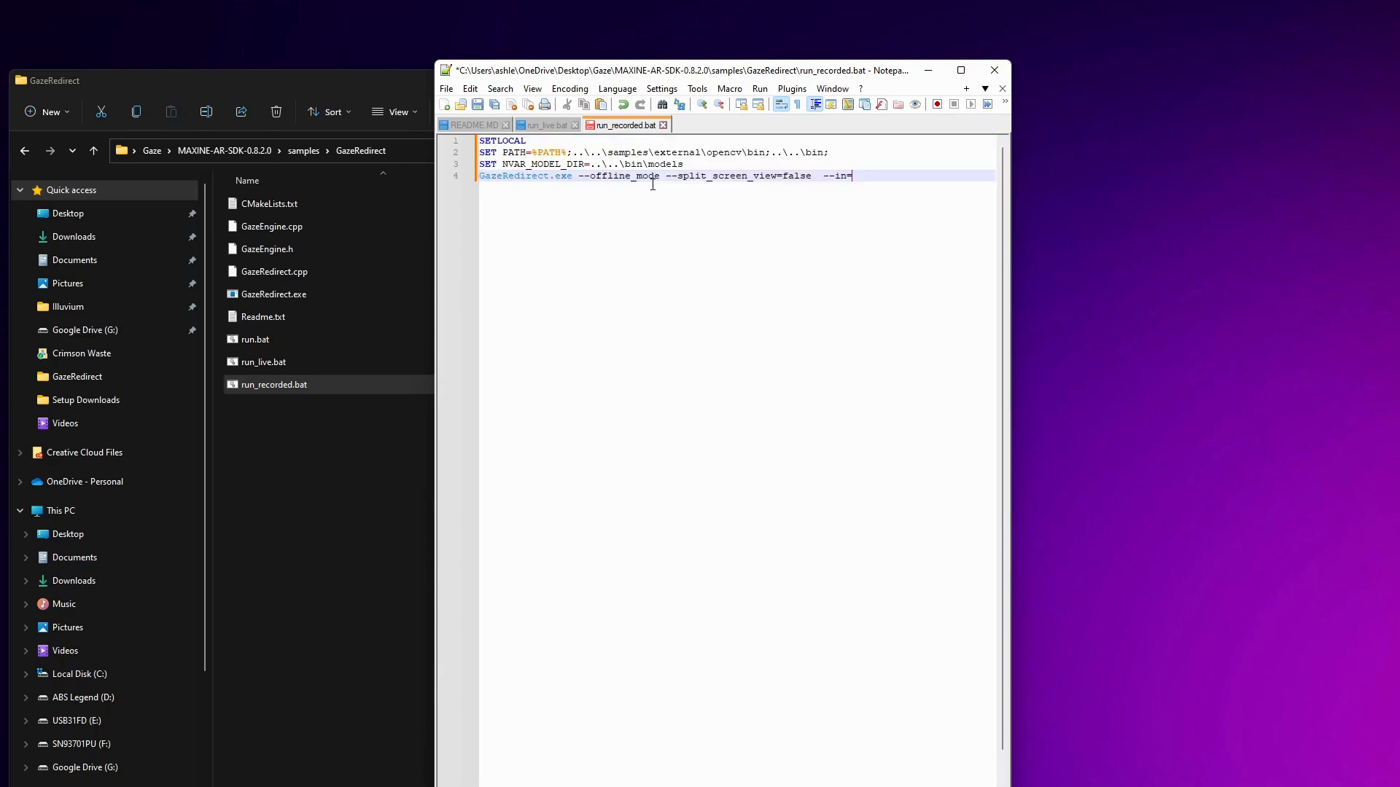
{"action": "key", "text": "ctrl+s"}
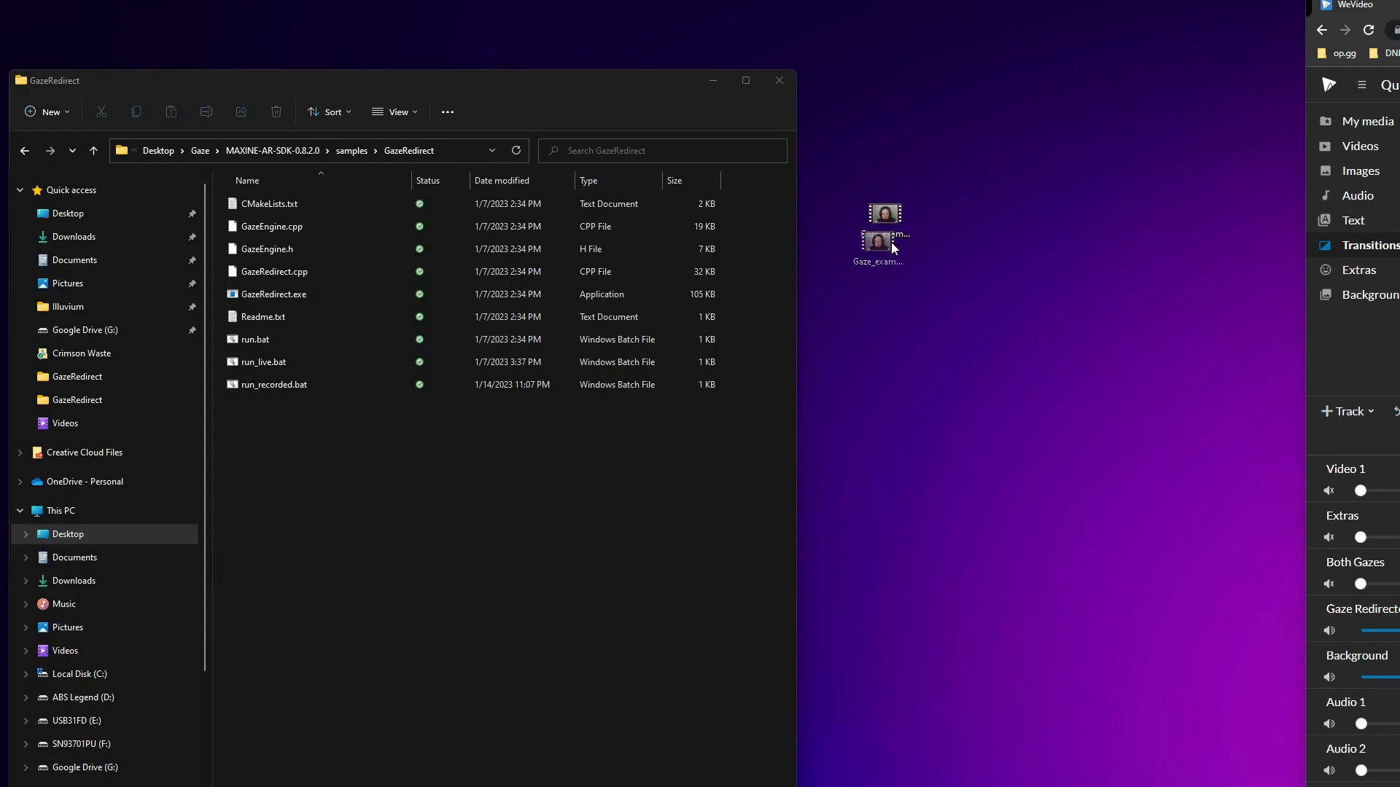
Step: Move Gaze_example.mp4 into the GazeRedirect folder, copy its file name from Properties, then select run_recorded.bat
{"action": "left_click_drag", "start_coordinate": [891, 242], "coordinate": [465, 474]}
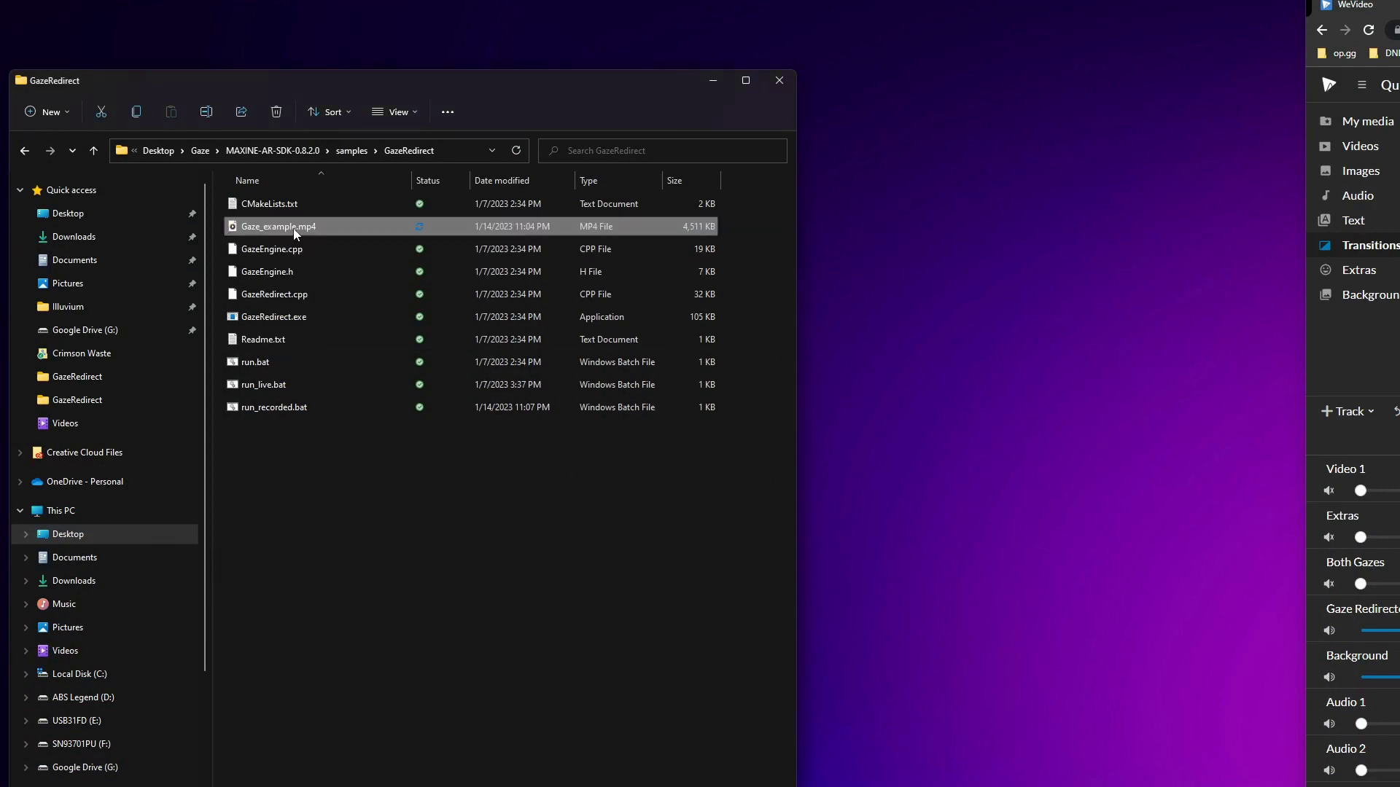
{"action": "right_click", "coordinate": [296, 232]}
{"action": "left_click", "coordinate": [363, 371]}
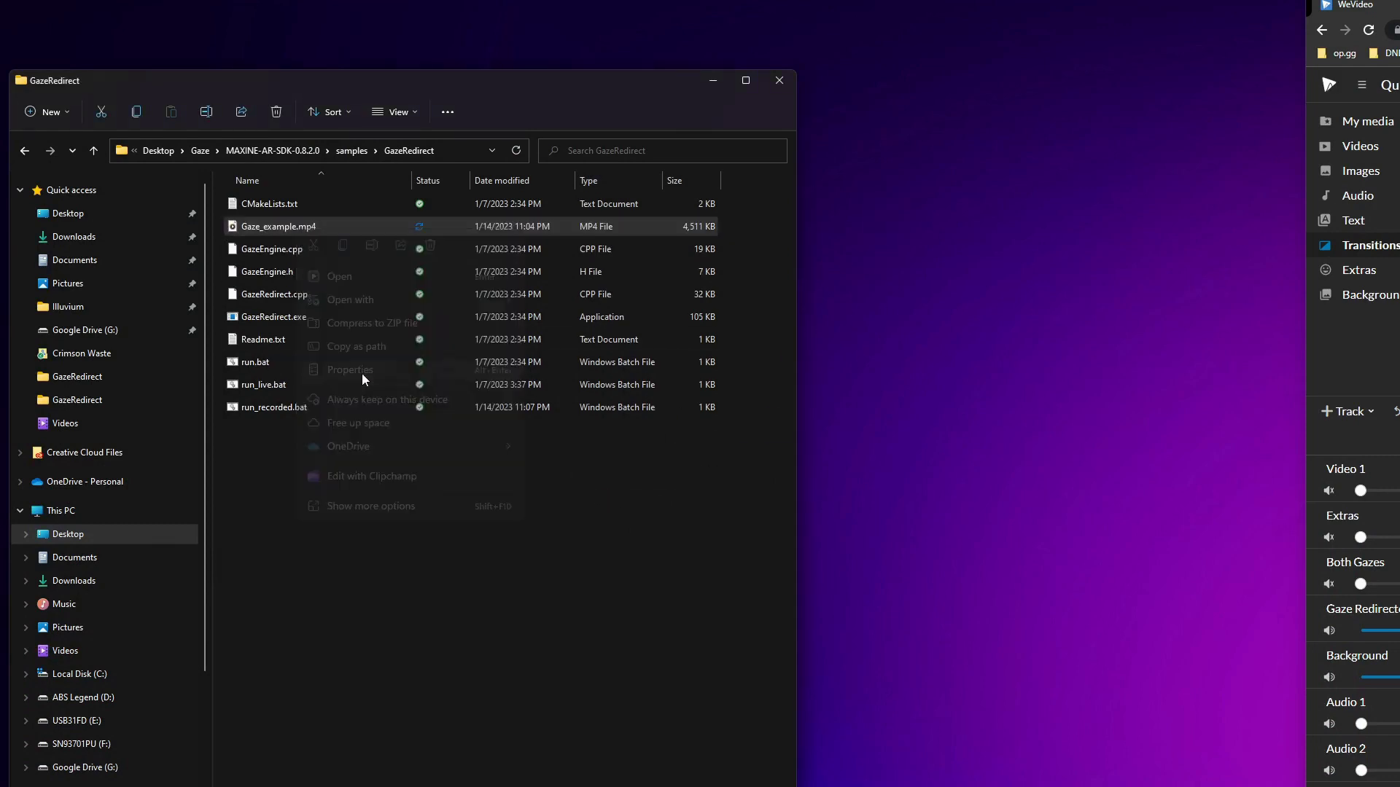
{"action": "left_click_drag", "start_coordinate": [472, 291], "coordinate": [356, 304]}
{"action": "key", "text": "ctrl+c"}
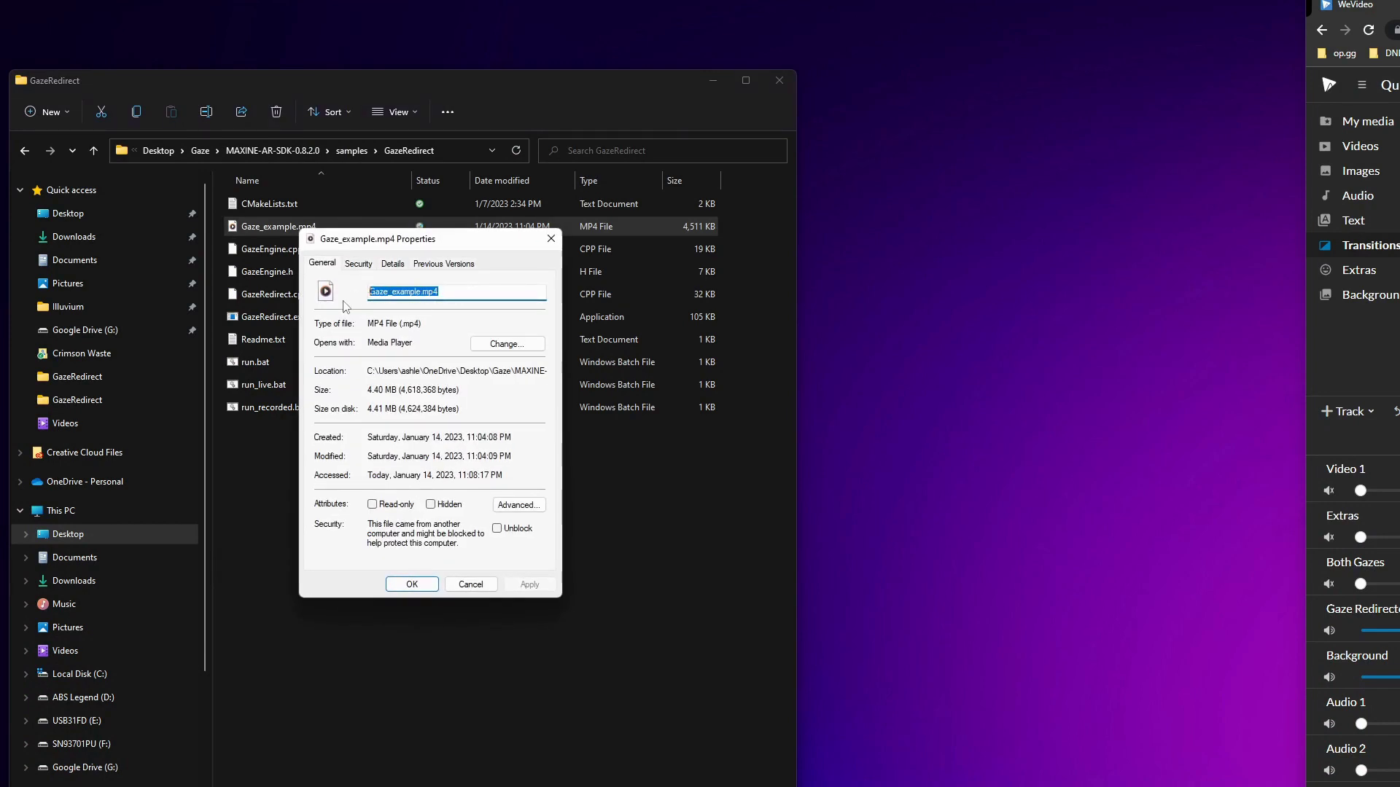
{"action": "left_click", "coordinate": [551, 239]}
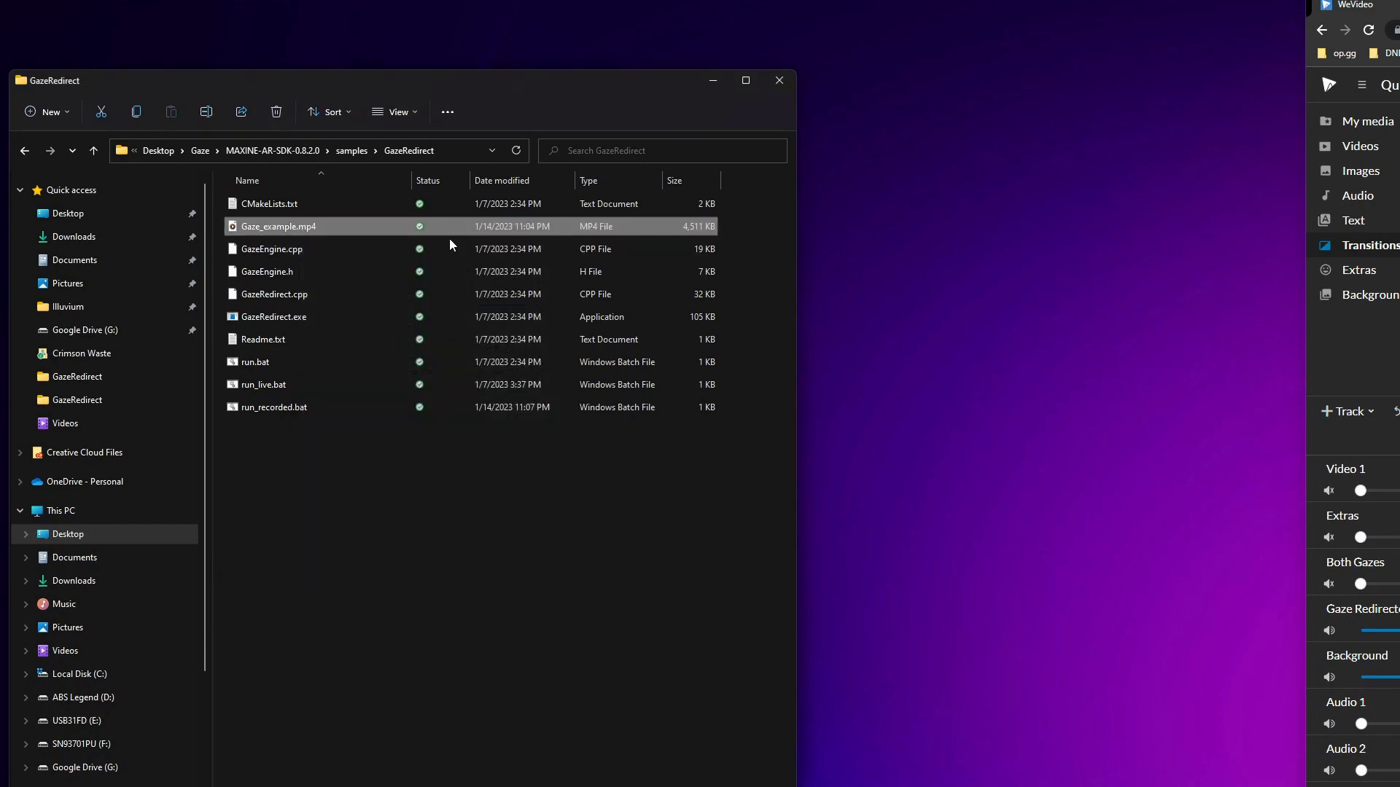
{"action": "left_click", "coordinate": [264, 412]}
{"action": "right_click", "coordinate": [265, 412]}
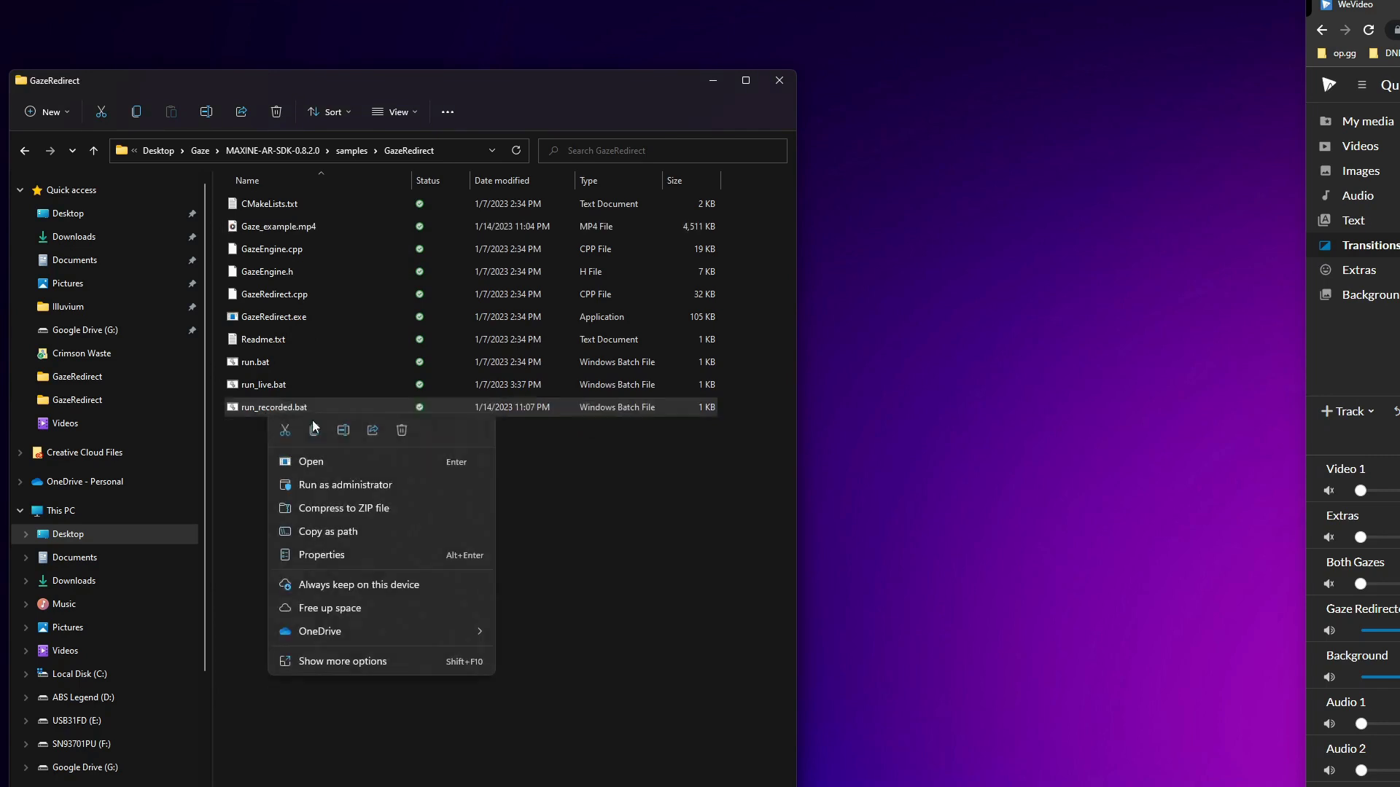
Step: Open run_recorded.bat in Notepad++ and paste Gaze_example.mp4 after --in= on line 4
{"action": "left_click", "coordinate": [339, 667]}
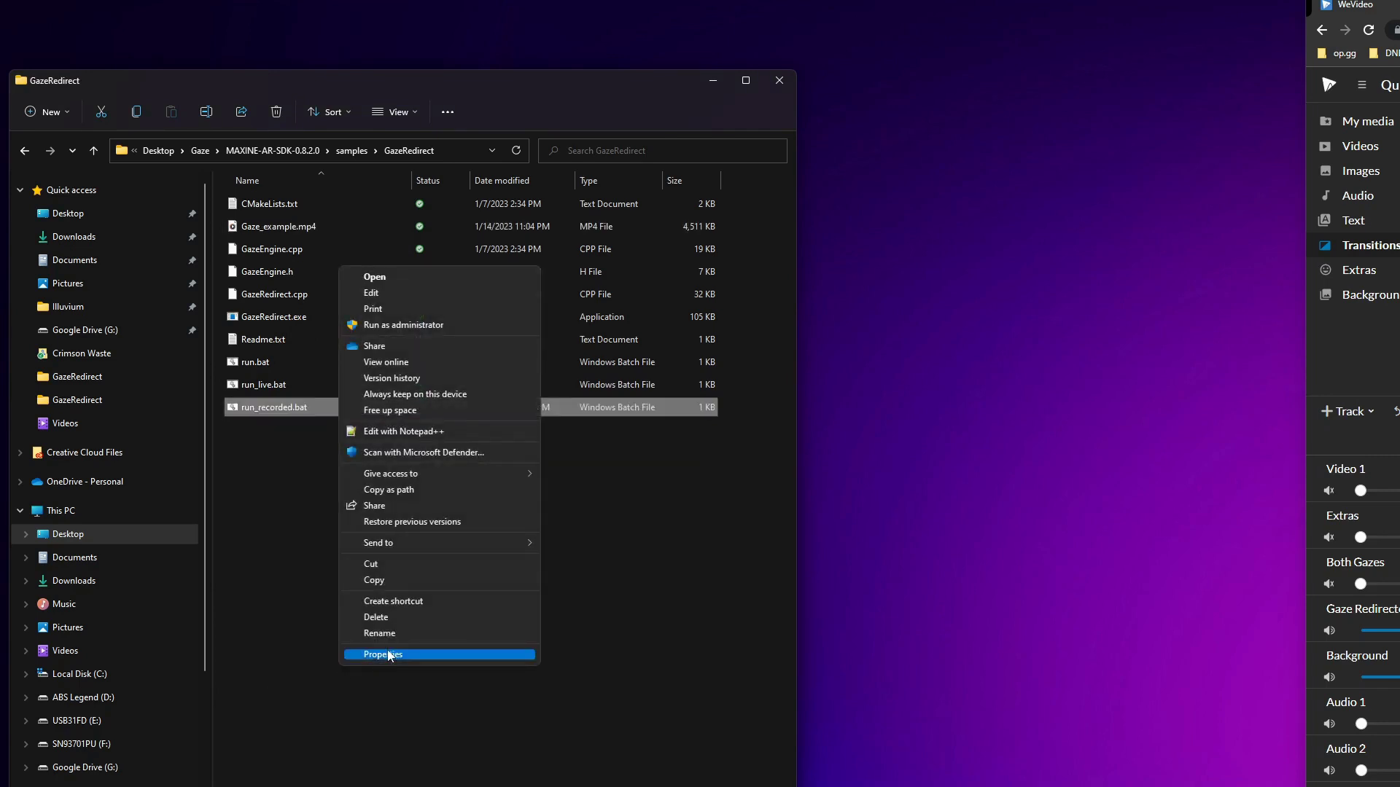
{"action": "left_click", "coordinate": [436, 436]}
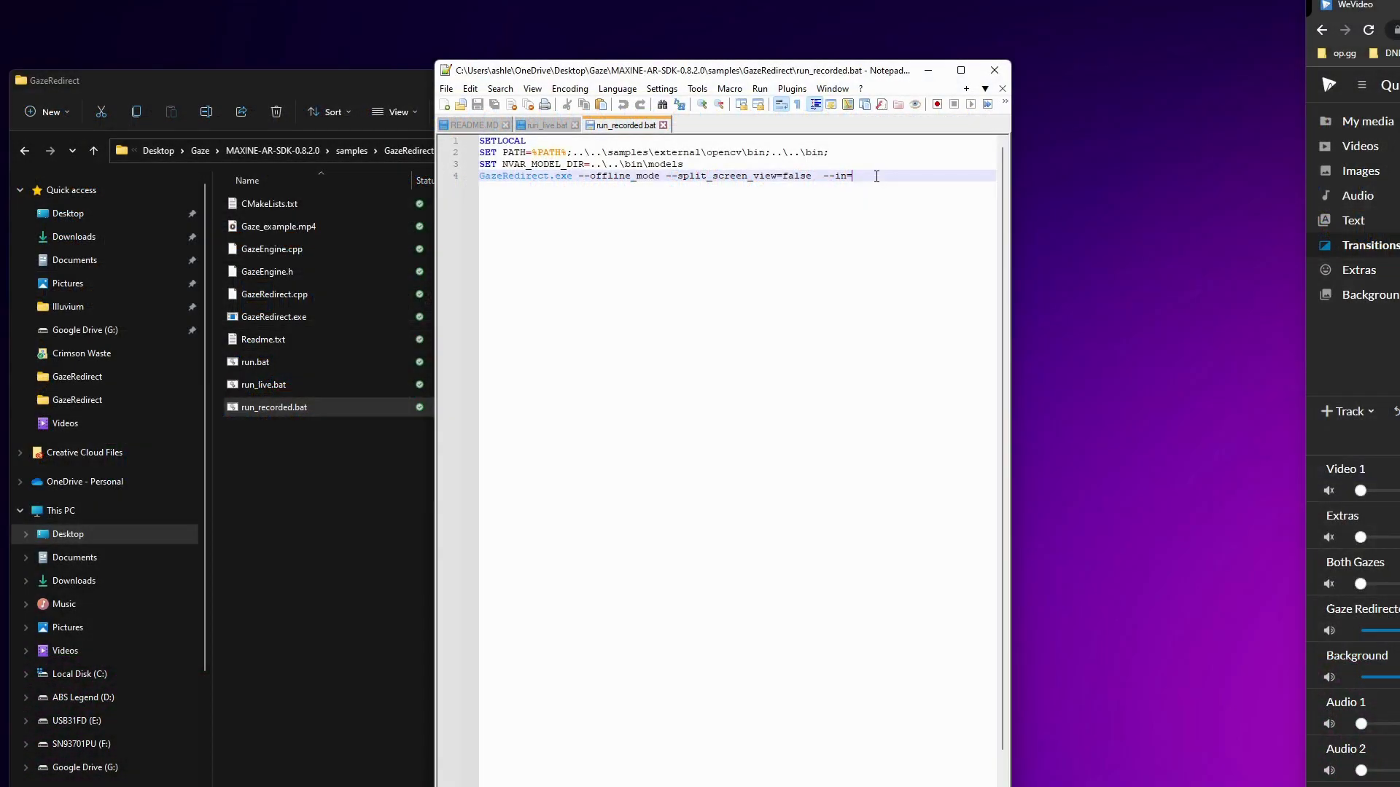
{"action": "key", "text": "ctrl+v"}
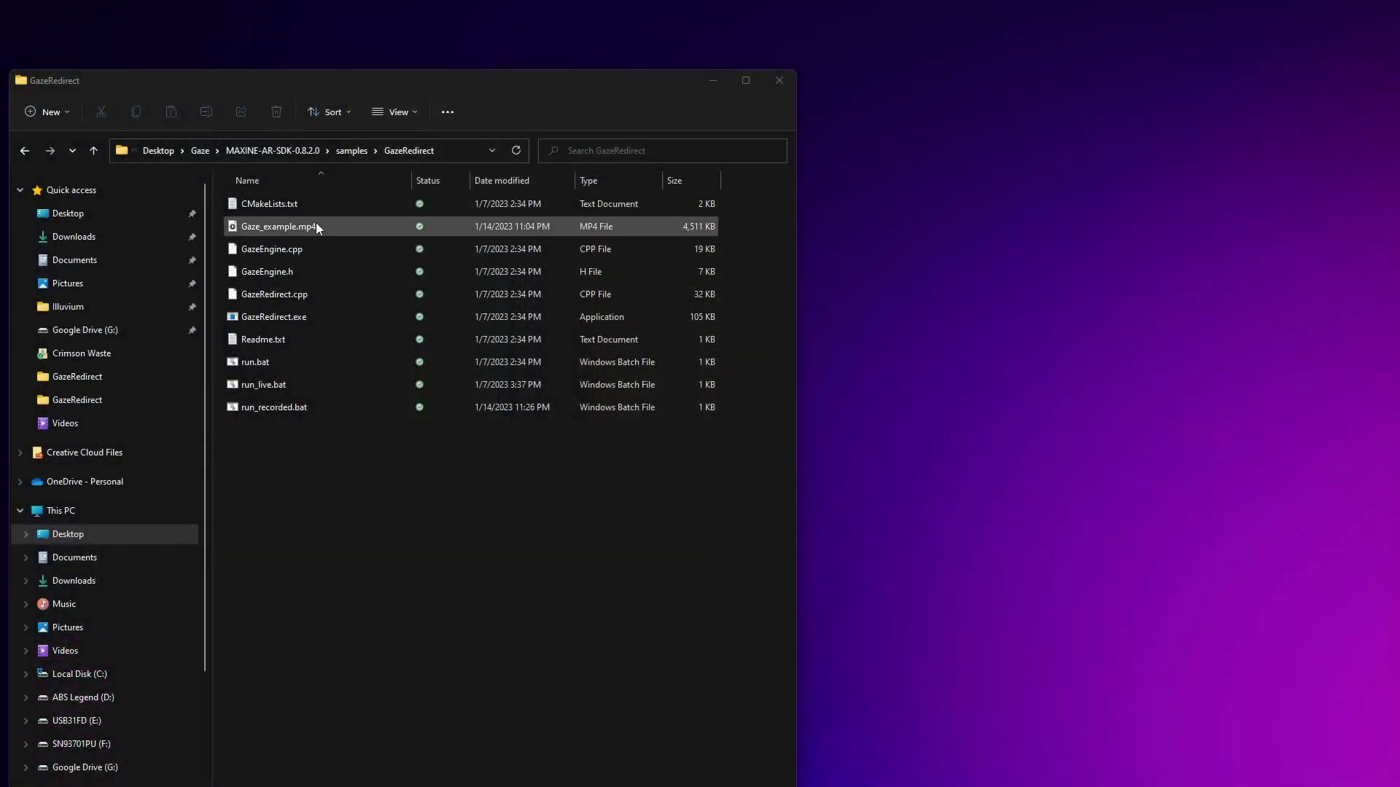
Step: Launch run_recorded.bat by double-clicking it and reposition its console window
{"action": "left_click", "coordinate": [294, 409]}
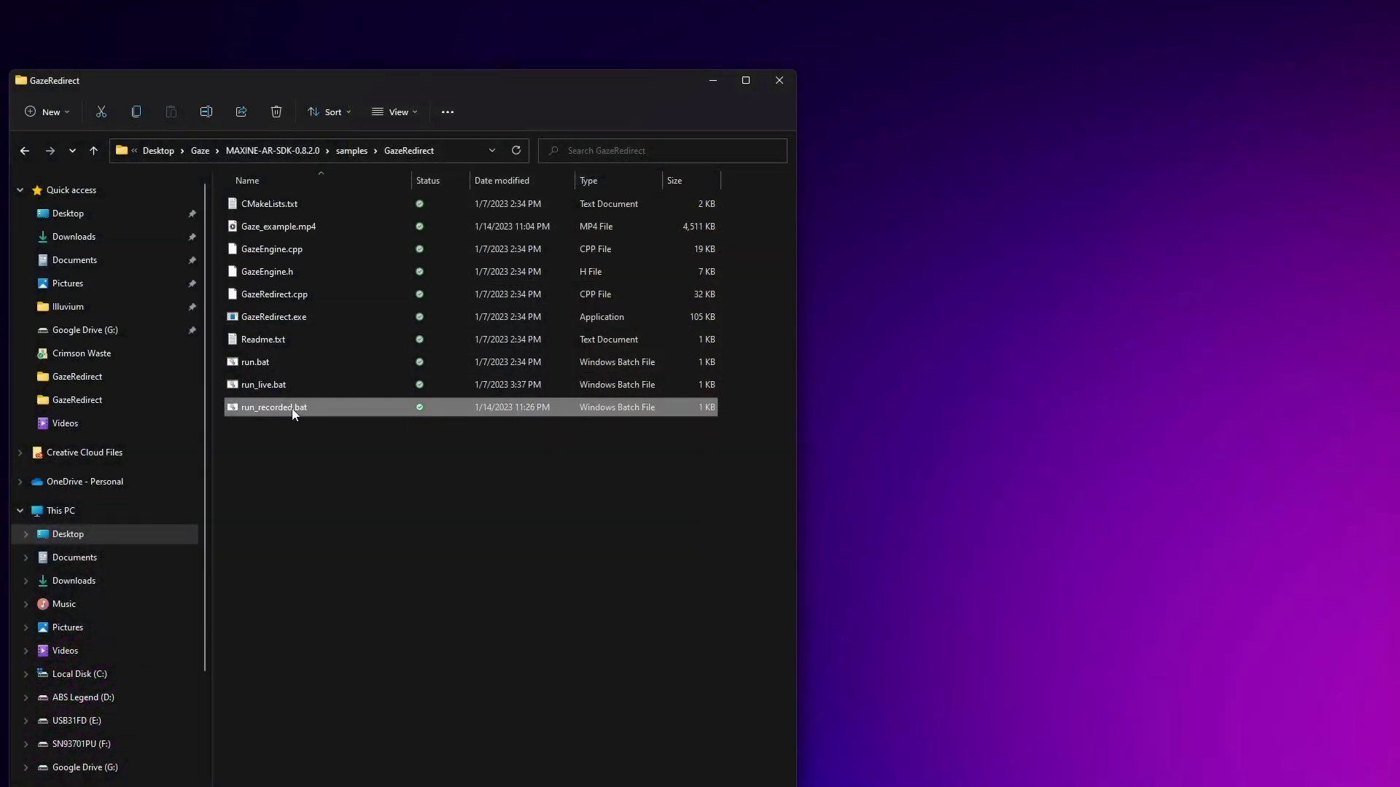
{"action": "double_click", "coordinate": [291, 409]}
{"action": "left_click_drag", "start_coordinate": [147, 211], "coordinate": [472, 257]}
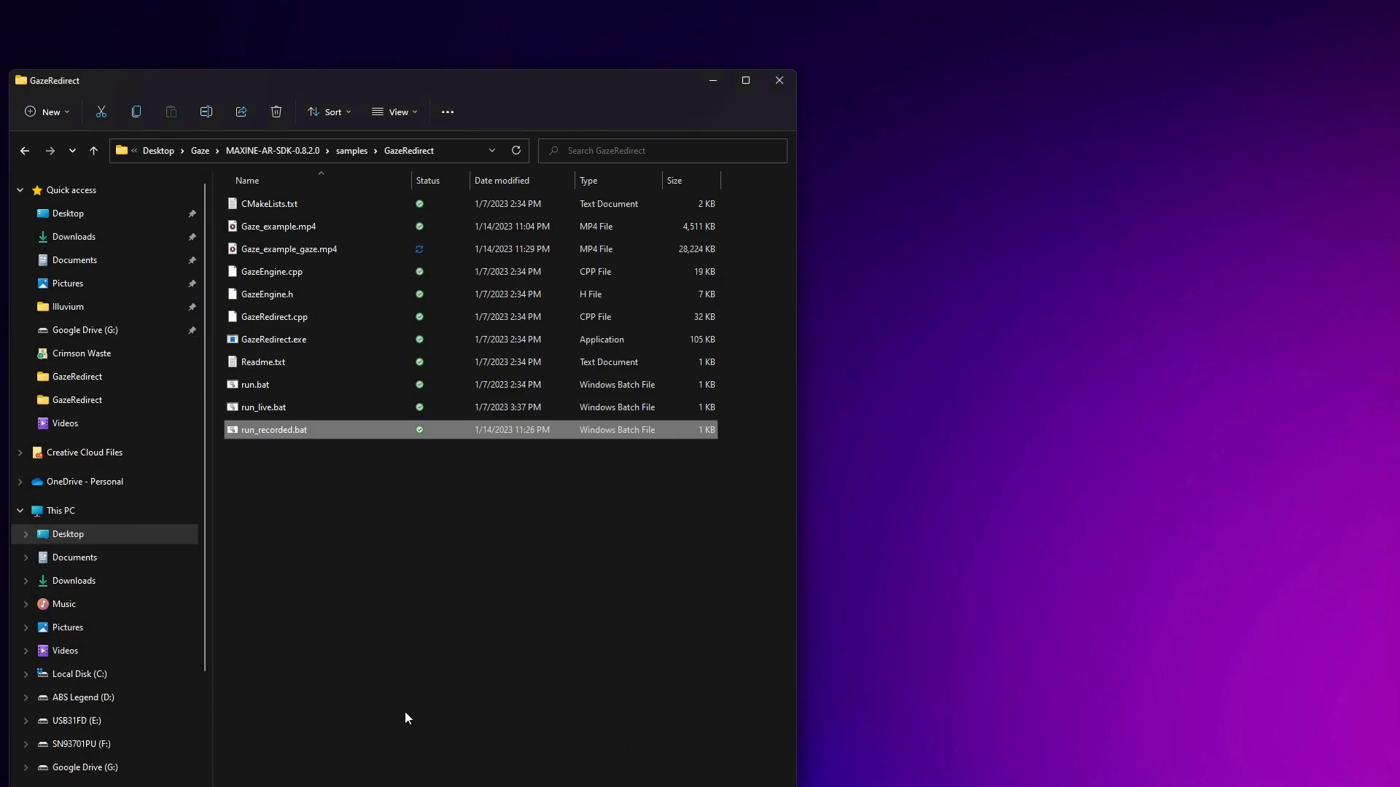
Step: Open a Command Prompt in the GazeRedirect folder via cmd and run run_recorded.bat there
{"action": "left_click", "coordinate": [443, 151]}
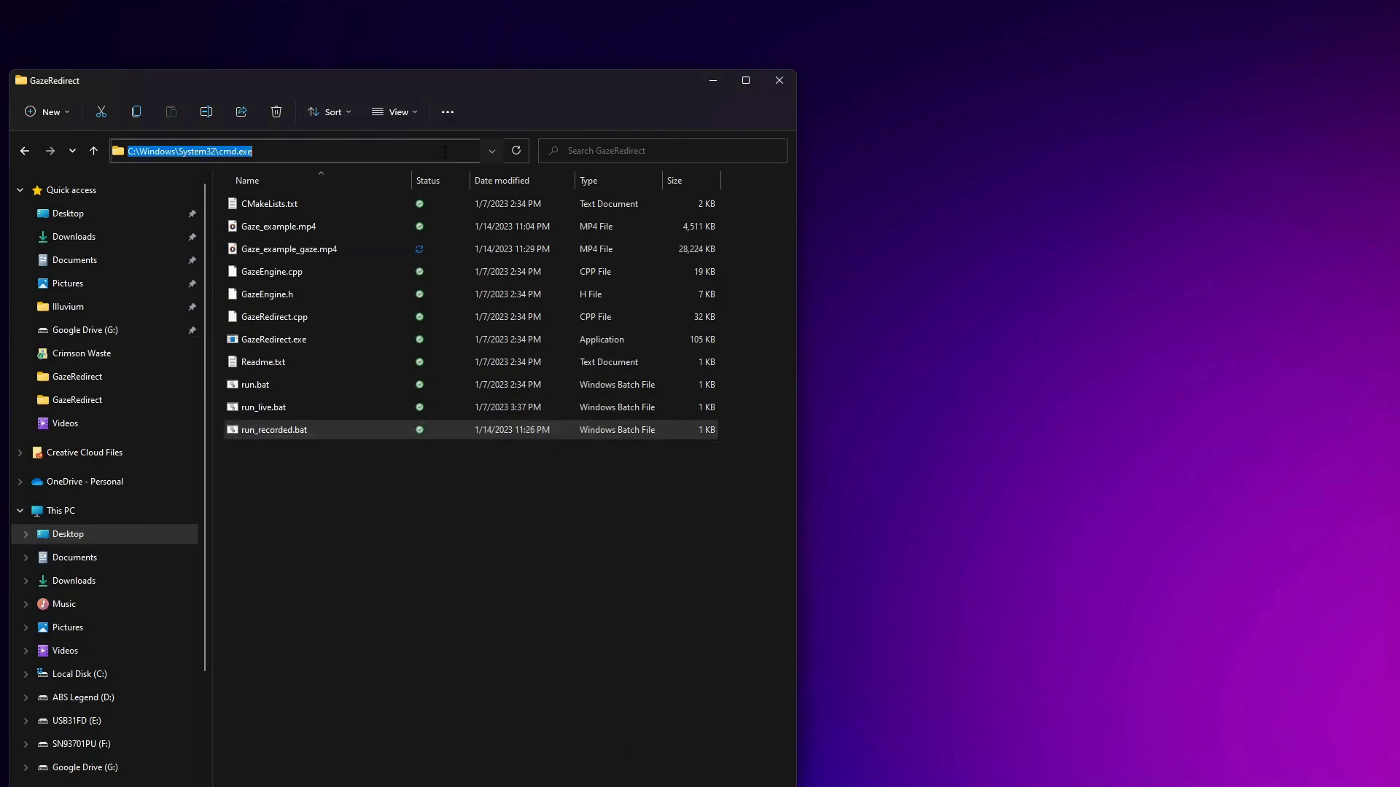
{"action": "type", "text": "cmd"}
{"action": "key", "text": "Return"}
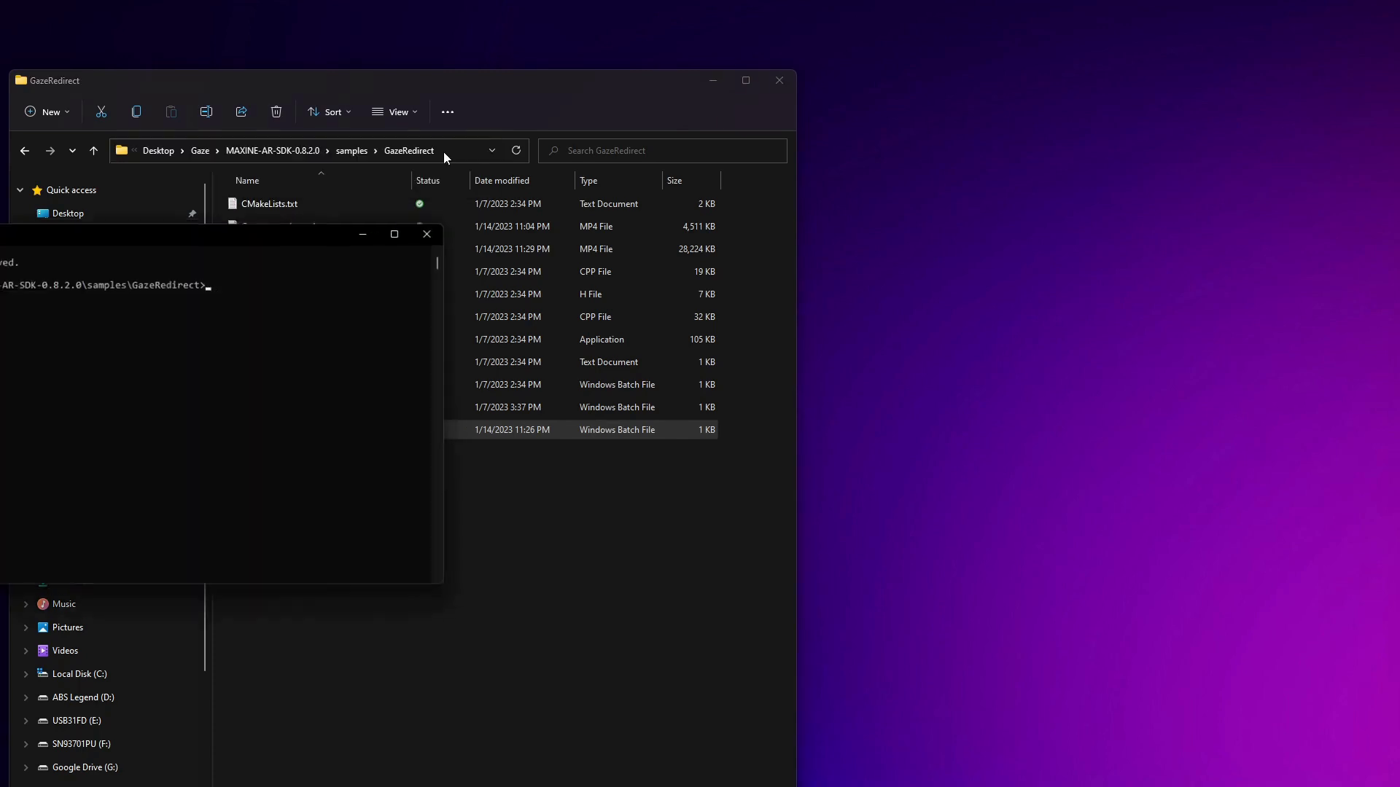
{"action": "left_click_drag", "start_coordinate": [213, 231], "coordinate": [608, 462]}
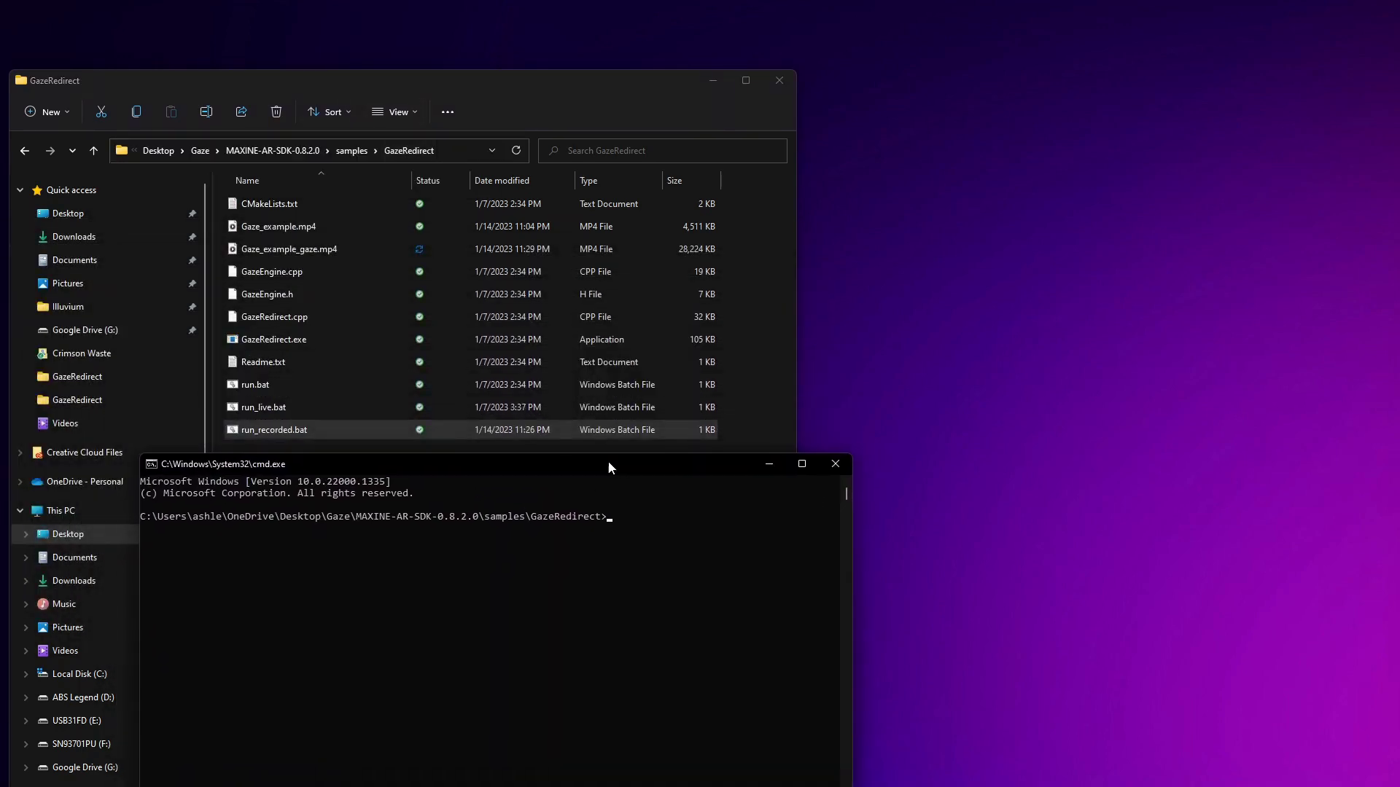
{"action": "type", "text": "run_recorded.bat"}
{"action": "key", "text": "Return"}
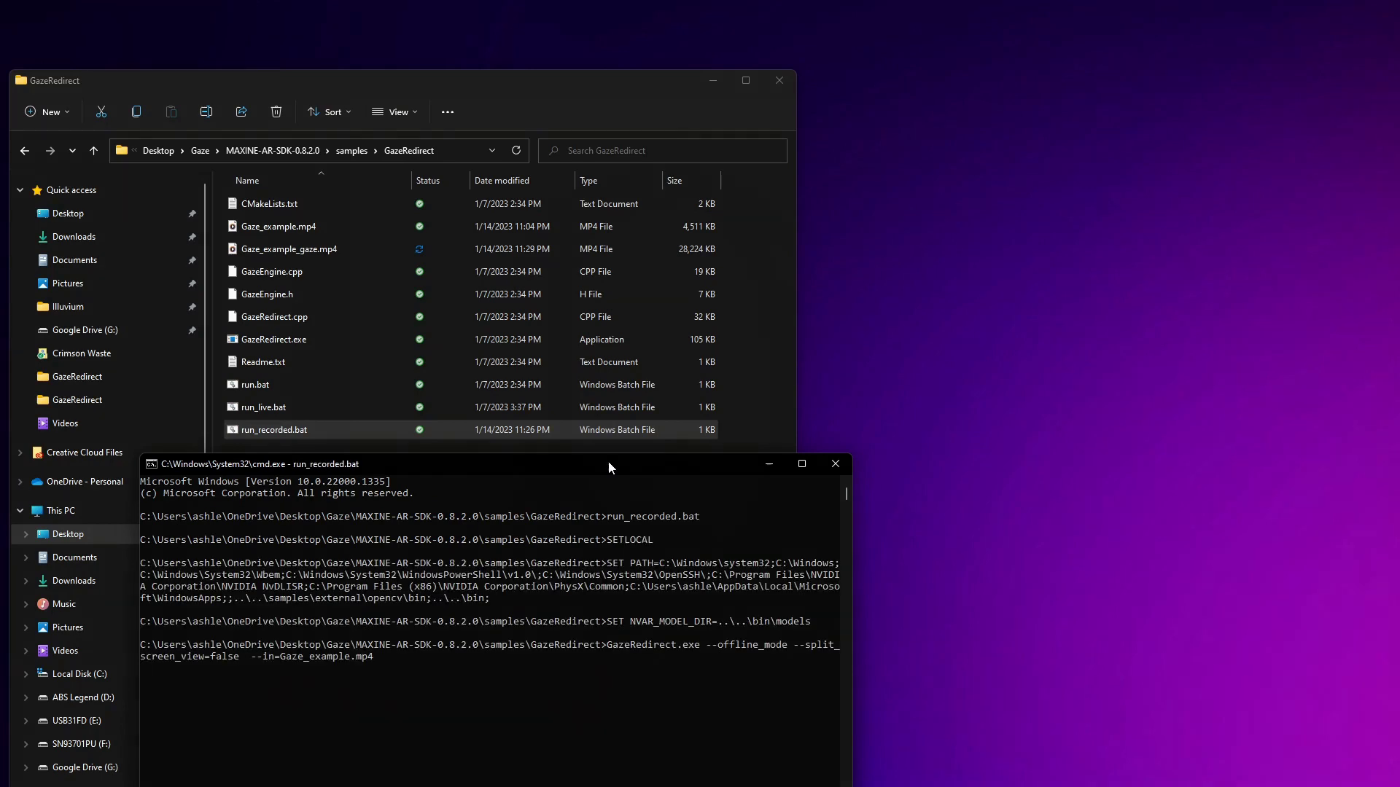